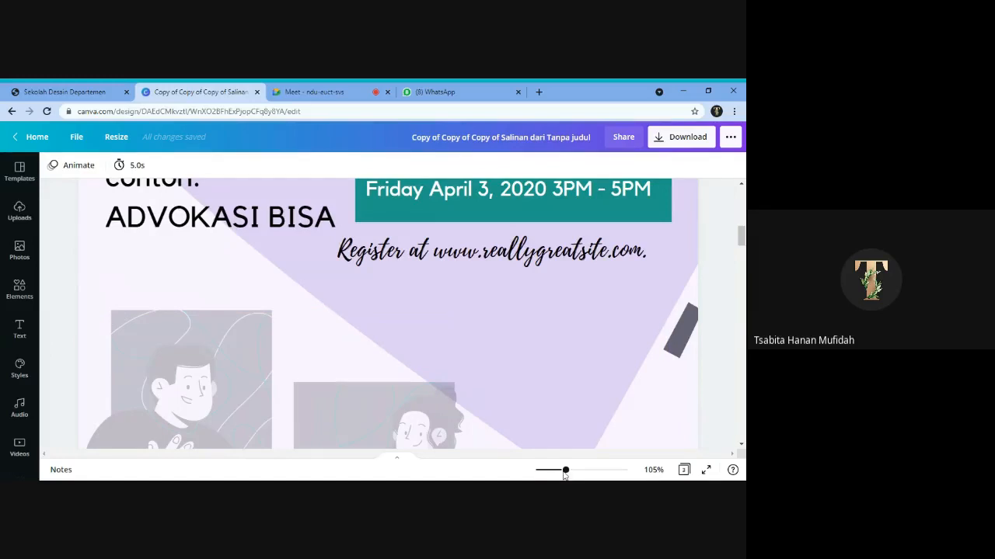
- Replace the page 1 title "Judul Kegiatan Advokasi" with "Sarasehan"
left_click_drag(565, 475, 544, 475)
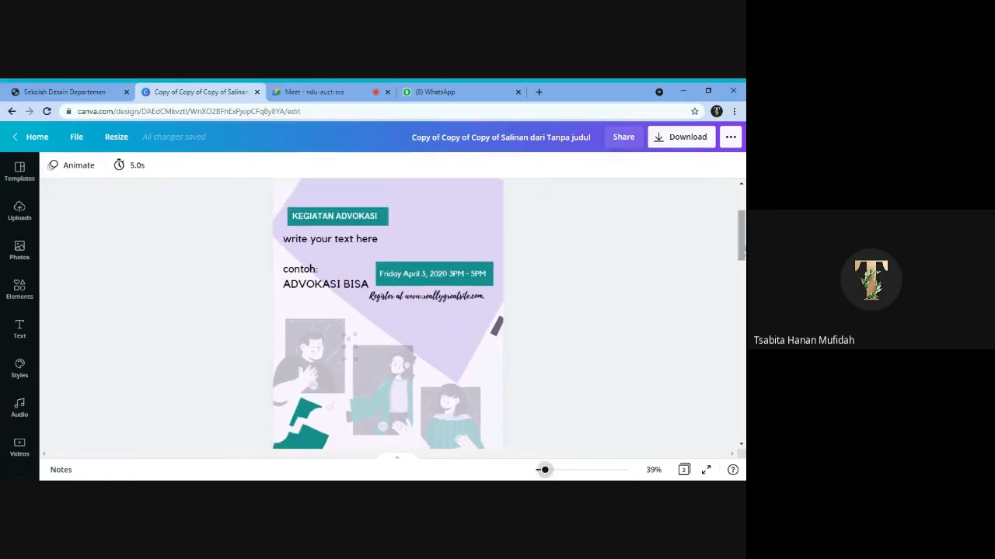
scroll(742, 249, "up", 3)
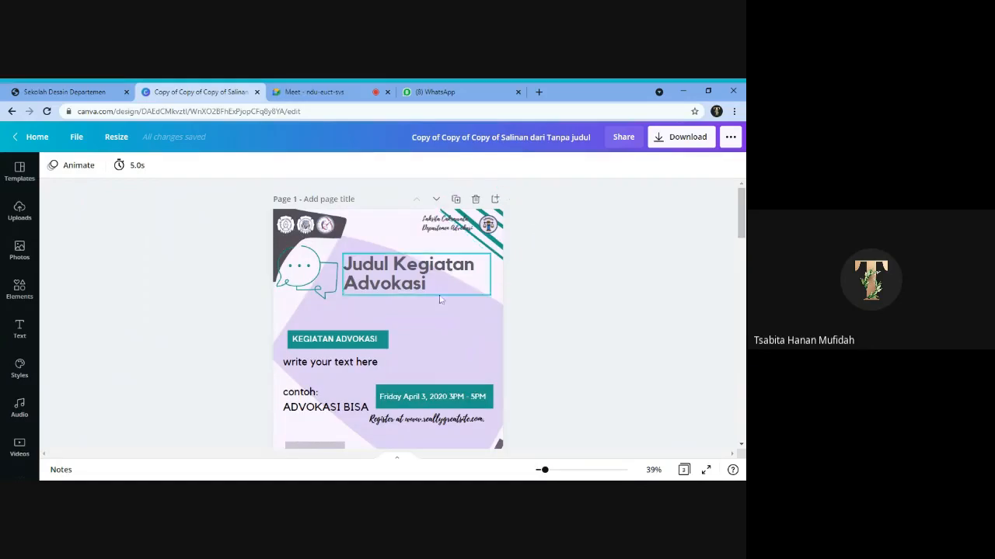
left_click(401, 282)
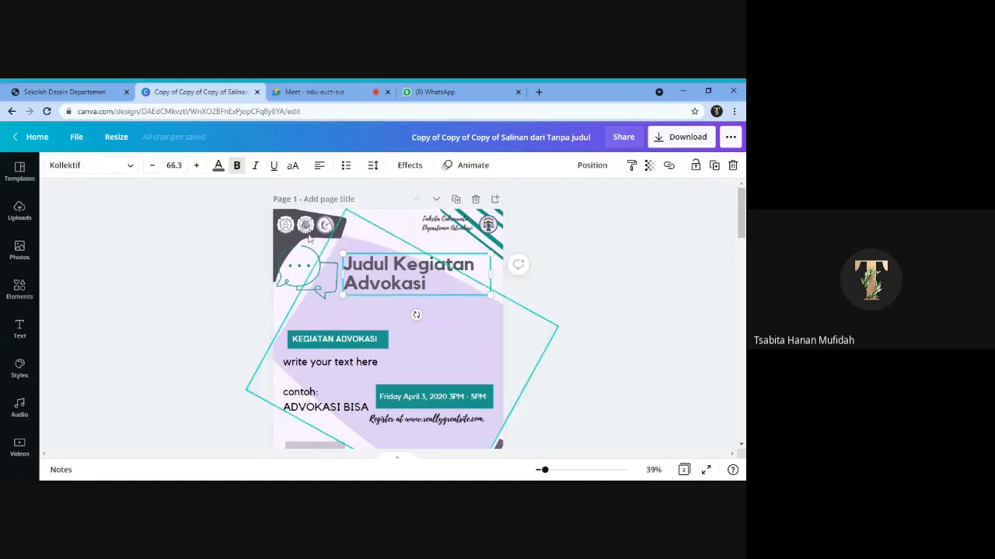
double_click(436, 289)
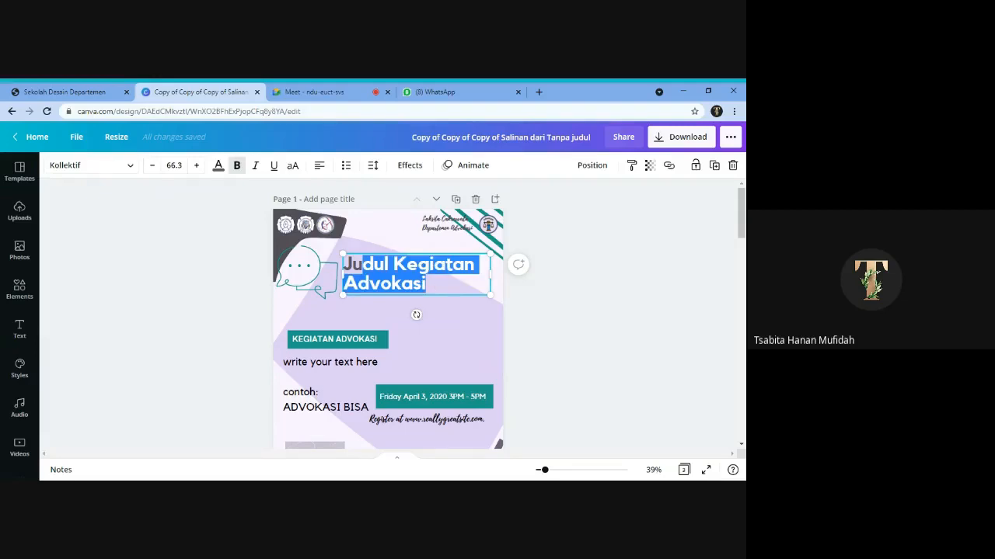
key("BackSpace")
type("Sara")
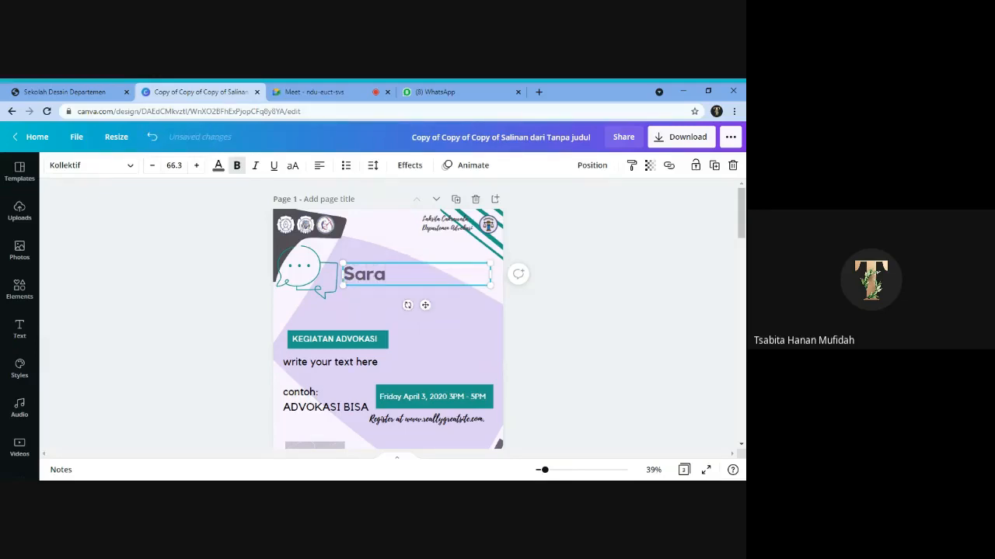
type("se")
key("BackSpace")
type("sehan")
left_click(344, 343)
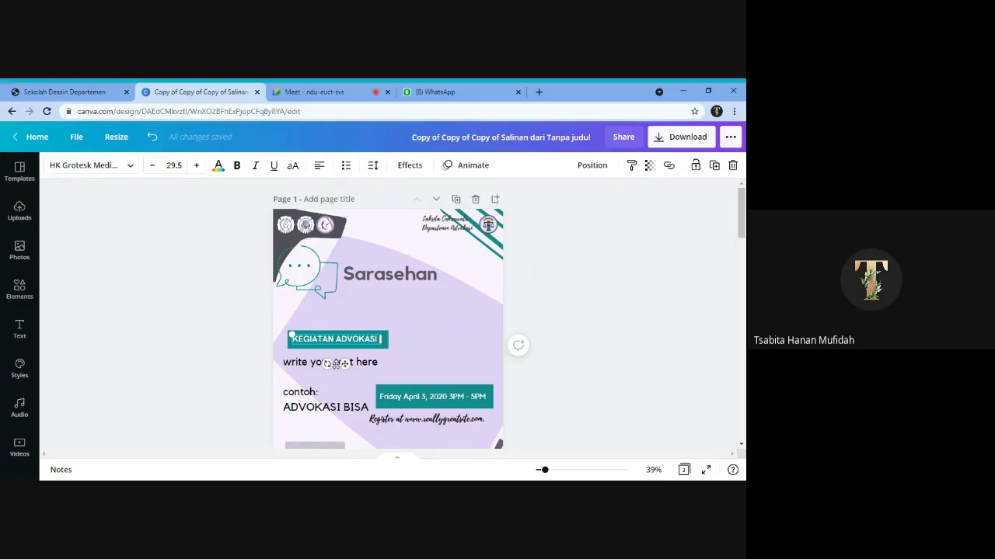
left_click(336, 364)
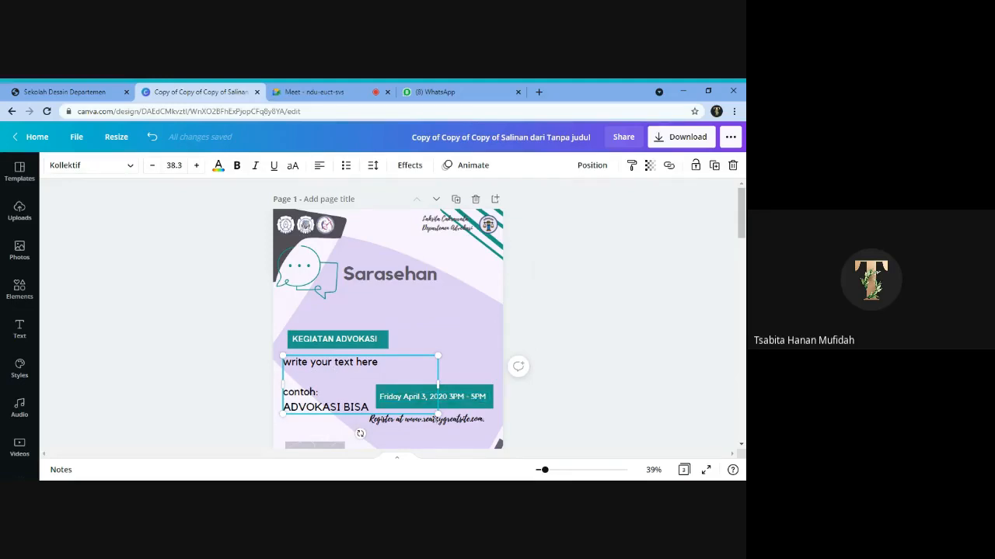
left_click(579, 412)
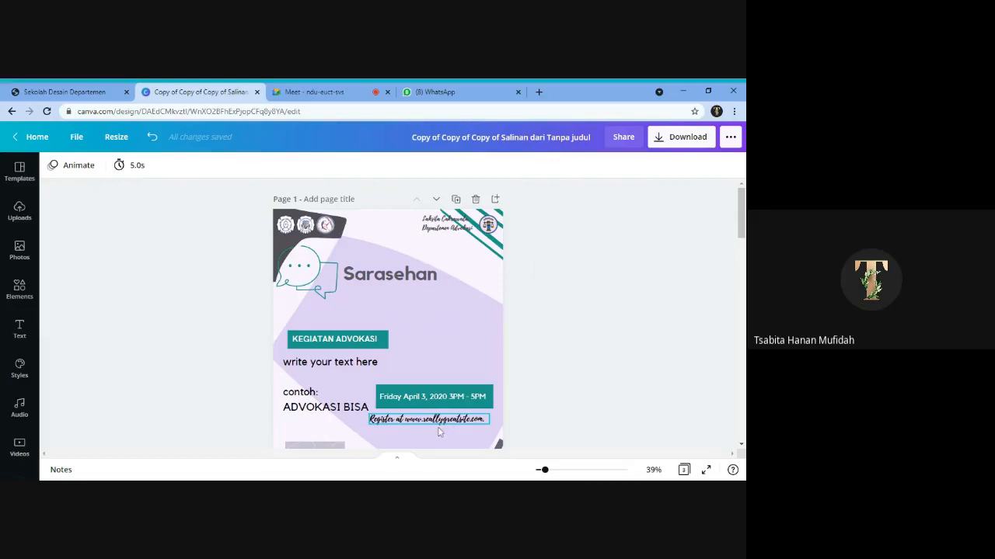
scroll(415, 256, "down", 3)
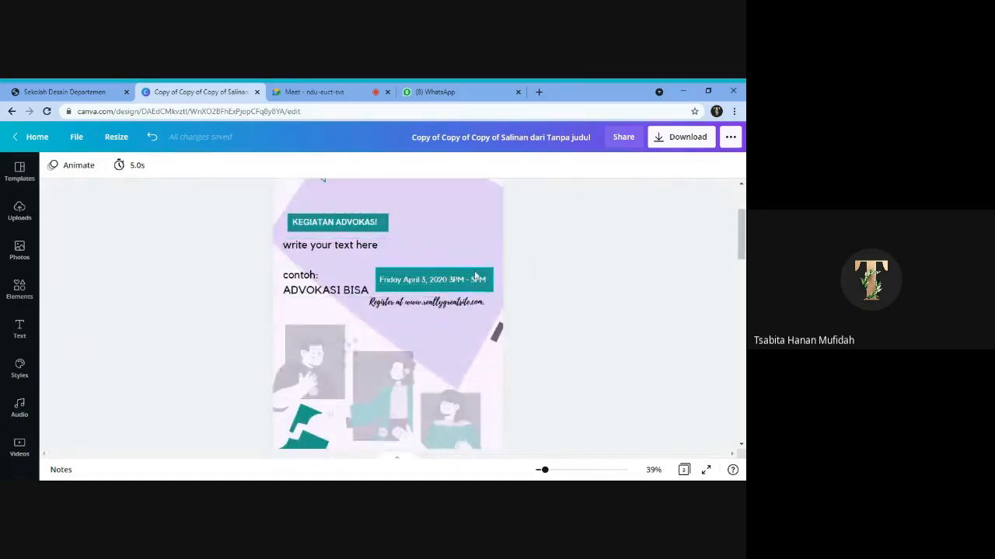
left_click(476, 279)
mouse_move(475, 278)
left_mouse_down()
mouse_move(450, 280)
mouse_move(483, 276)
mouse_move(470, 274)
left_mouse_up()
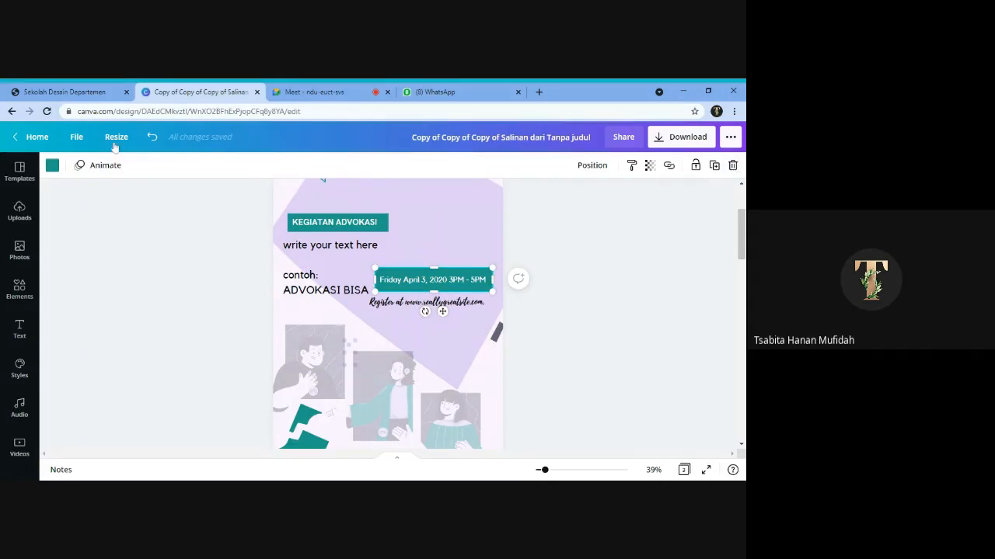
- Show the rulers around the design canvas and deselect the date banner
left_click(77, 139)
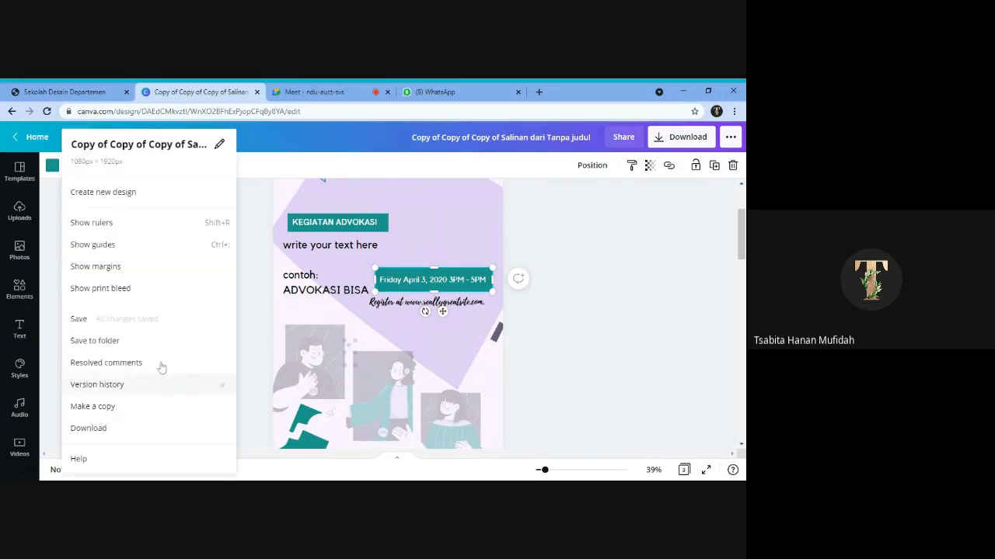
left_click(131, 222)
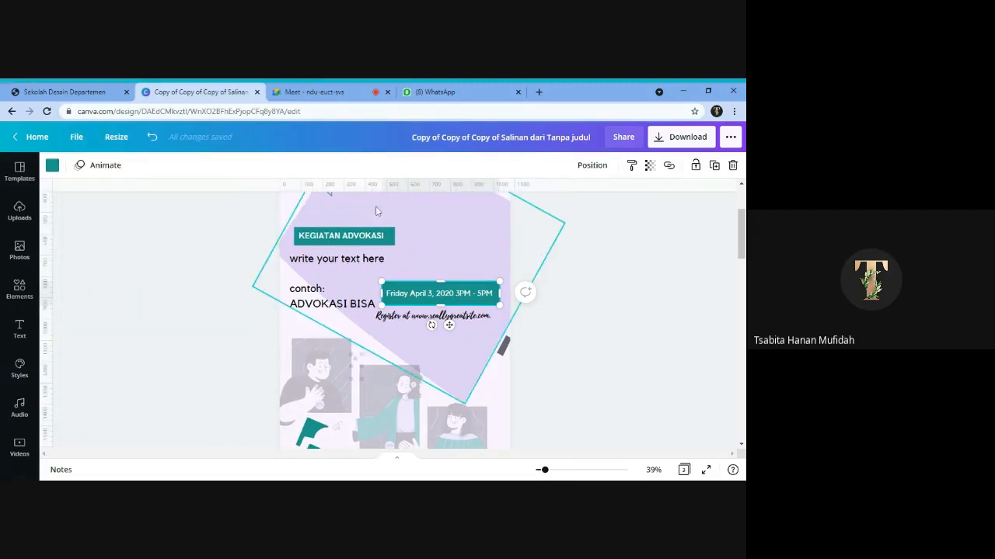
left_click(575, 326)
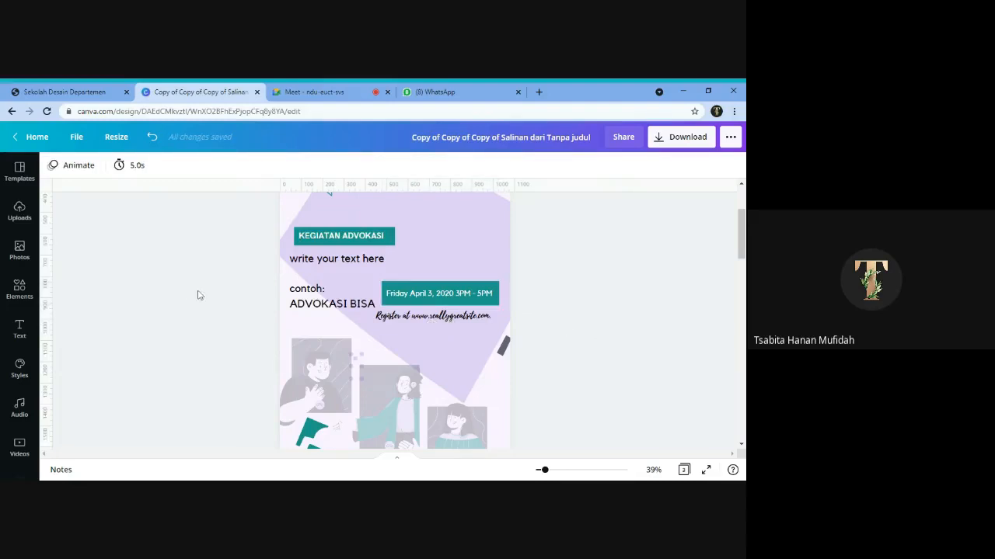
- Copy the "Our Grand Design" palette and font image from page 3 and paste it onto page 1
left_click(19, 211)
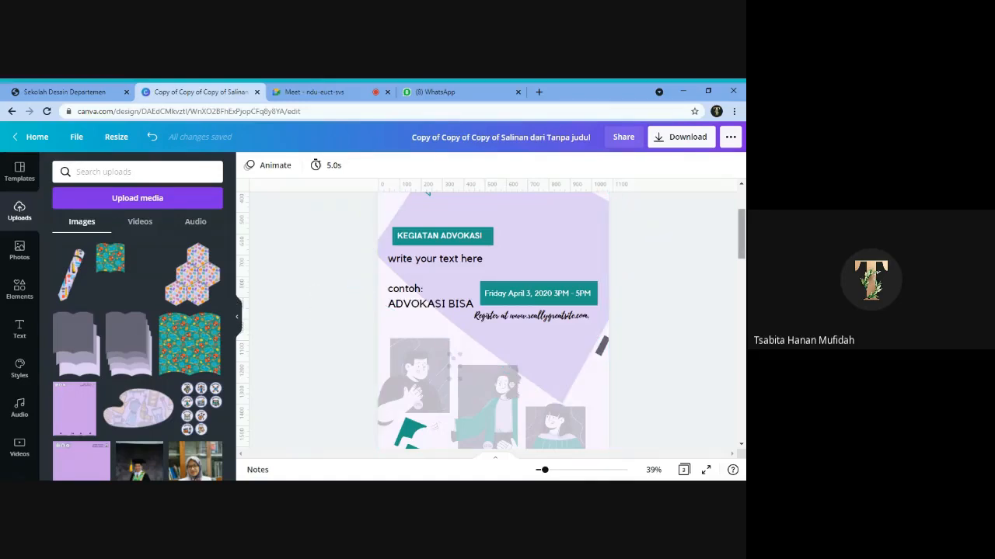
left_click_drag(741, 233, 741, 384)
left_click(472, 309)
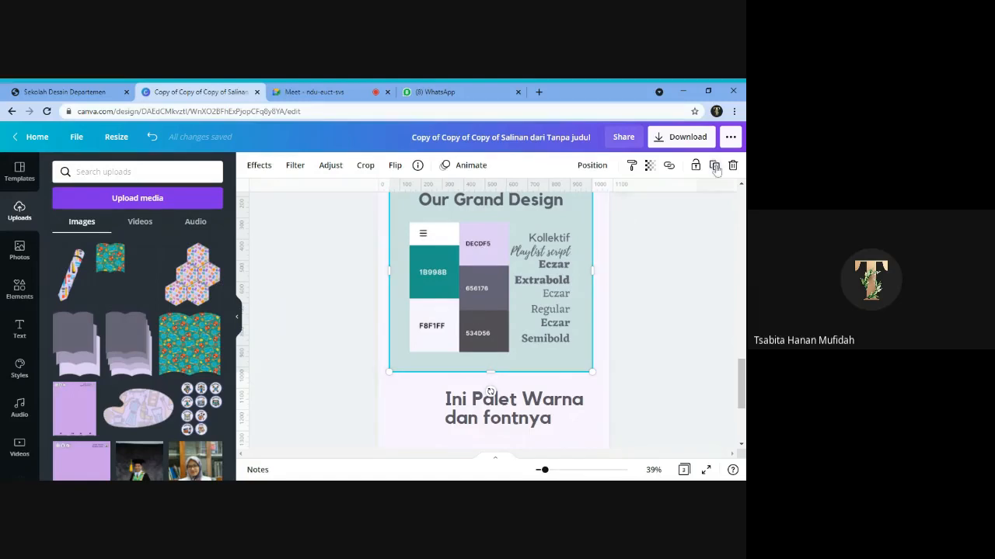
right_click(477, 256)
left_click(502, 262)
scroll(585, 373, "up", 1)
scroll(586, 372, "up", 2)
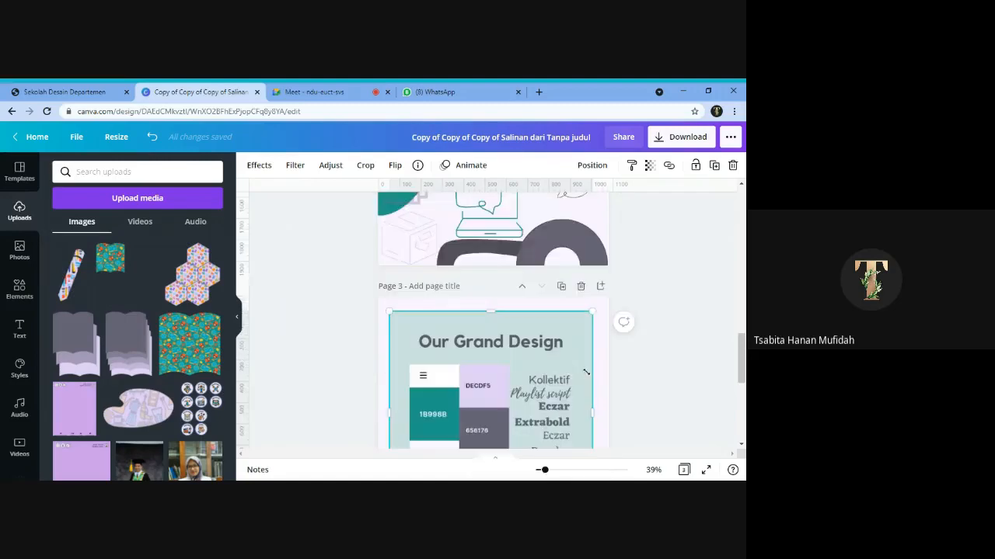
scroll(586, 372, "up", 10)
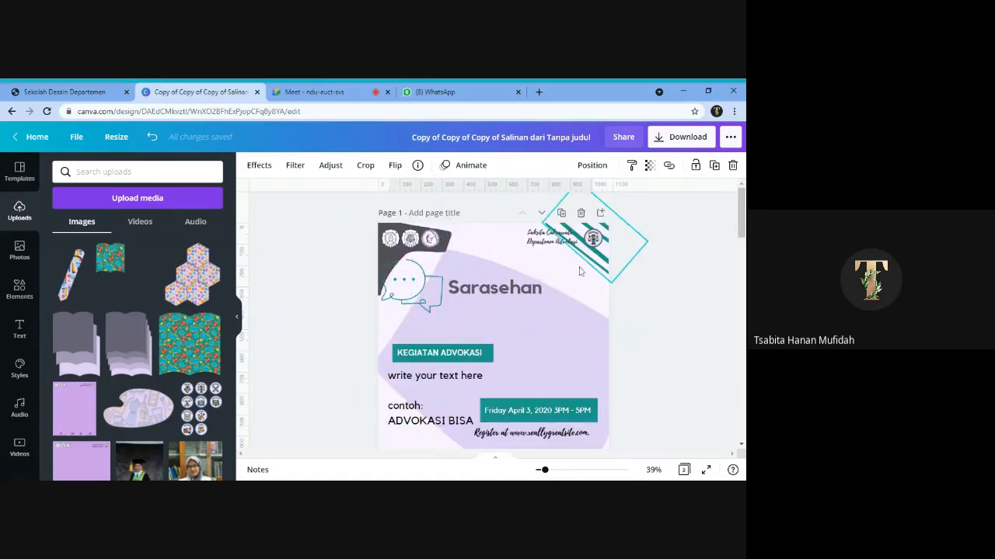
right_click(545, 313)
left_click(561, 315)
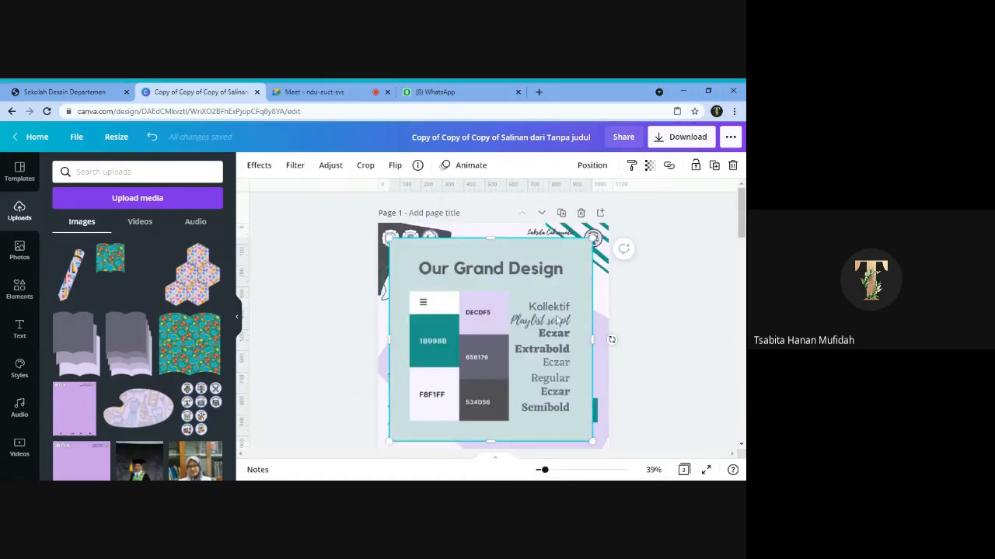
- Shrink the pasted palette image on page 1 to about 580 px wide and deselect it
left_click_drag(592, 442, 491, 384)
scroll(450, 380, "down", 1)
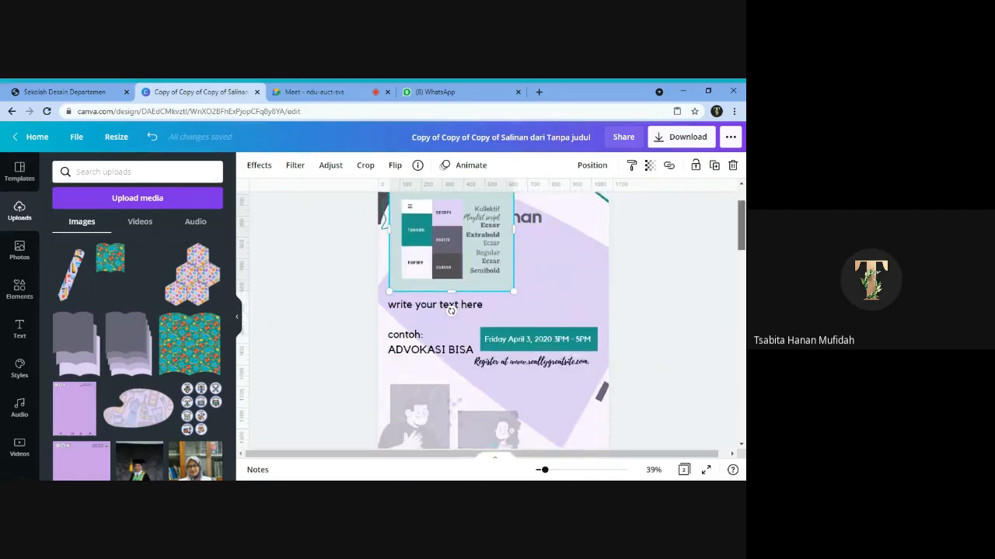
left_click_drag(743, 241, 744, 242)
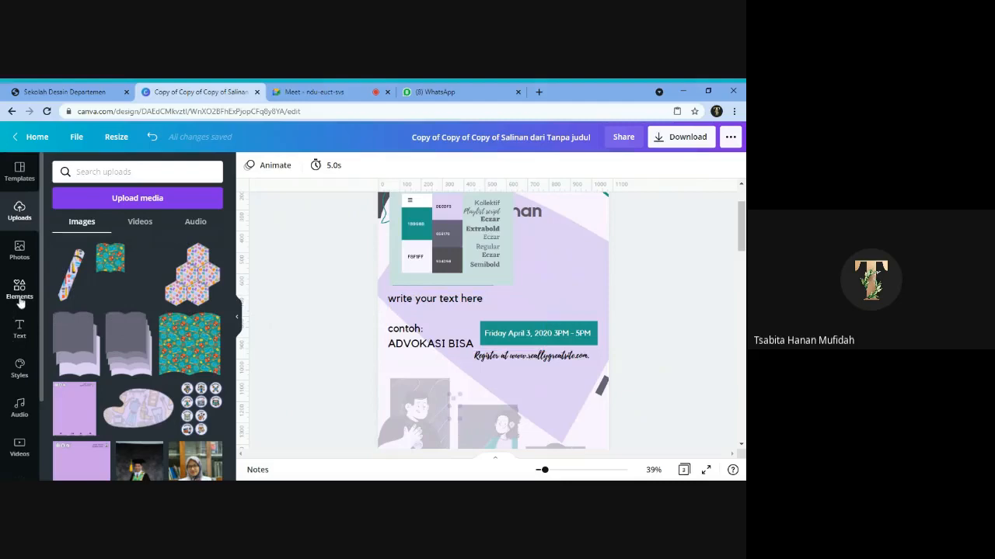
- Find the basic shapes among the design elements and add a hexagon to page 1
left_click(21, 302)
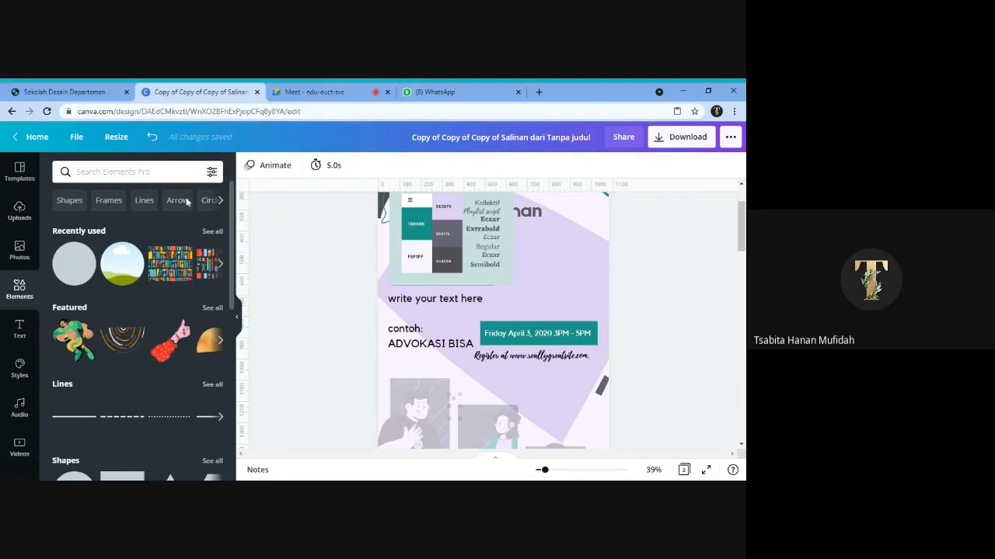
scroll(178, 362, "down", 10)
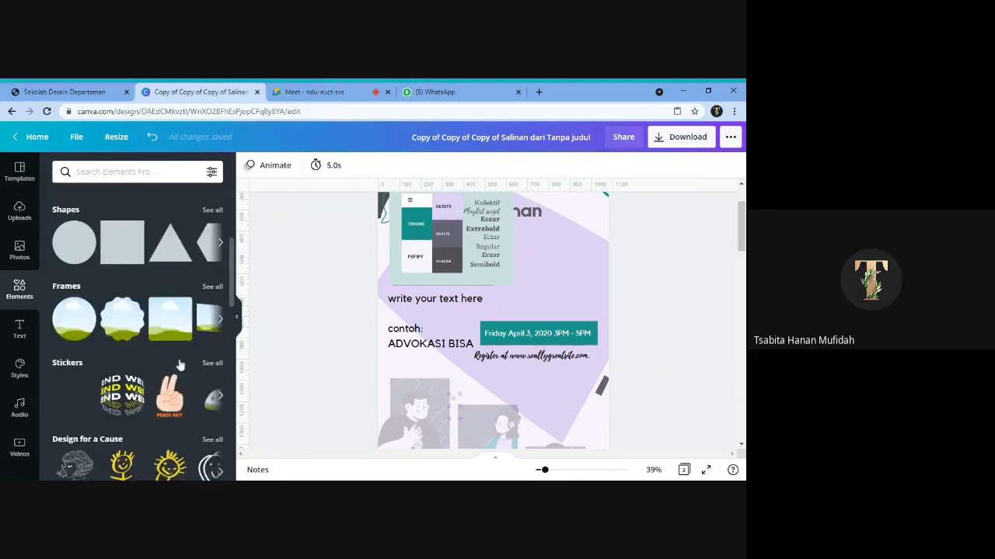
scroll(162, 440, "up", 10)
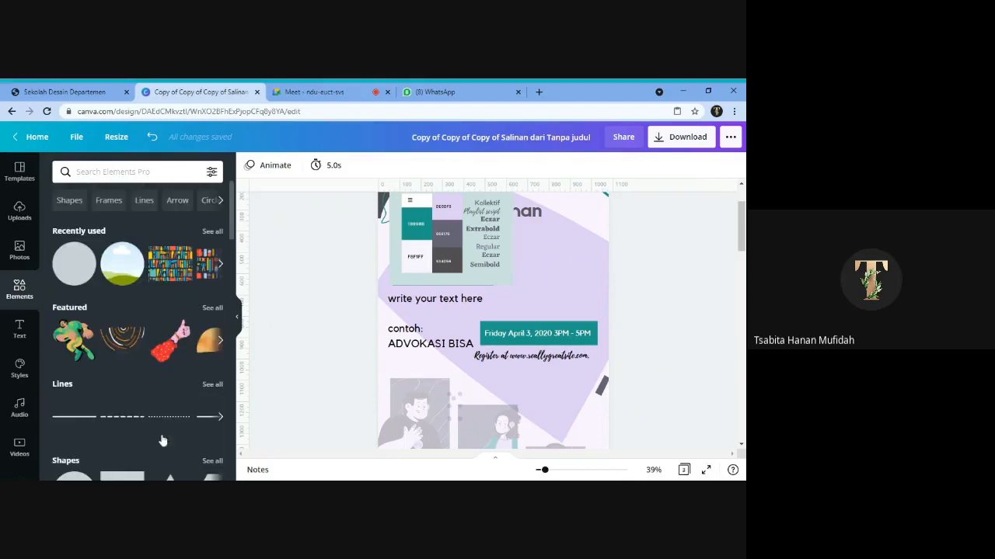
left_click(69, 201)
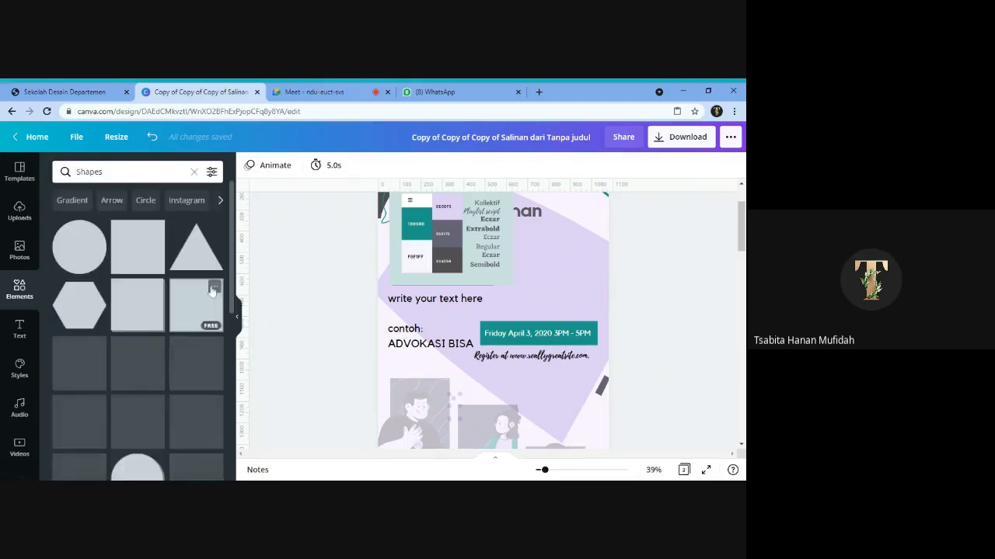
left_click(80, 305)
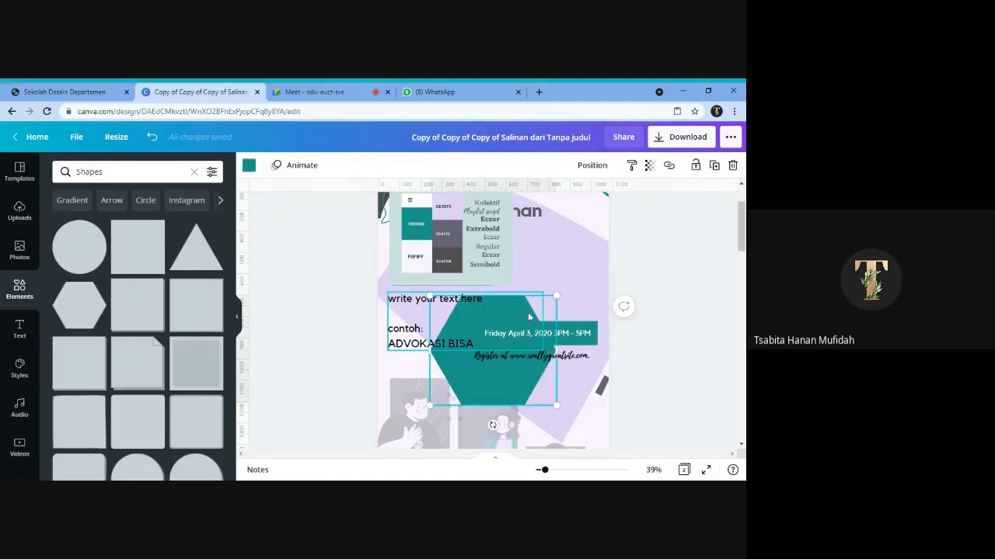
- Shrink the hexagon, place it partly off the page's left edge below "ADVOKASI BISA", and tilt it counterclockwise
left_click(240, 322)
left_click_drag(457, 296, 422, 318)
left_click_drag(340, 372, 284, 409)
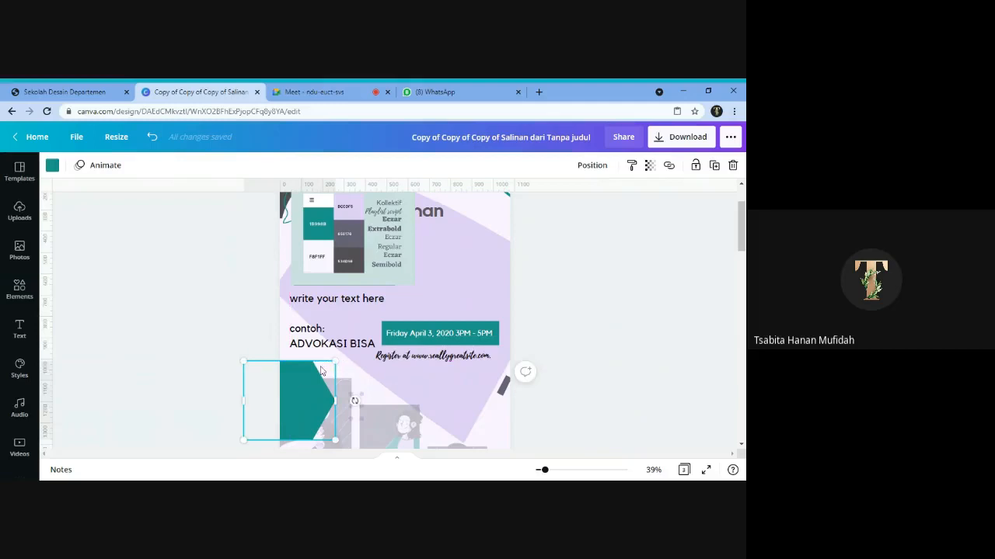
left_click_drag(354, 400, 350, 376)
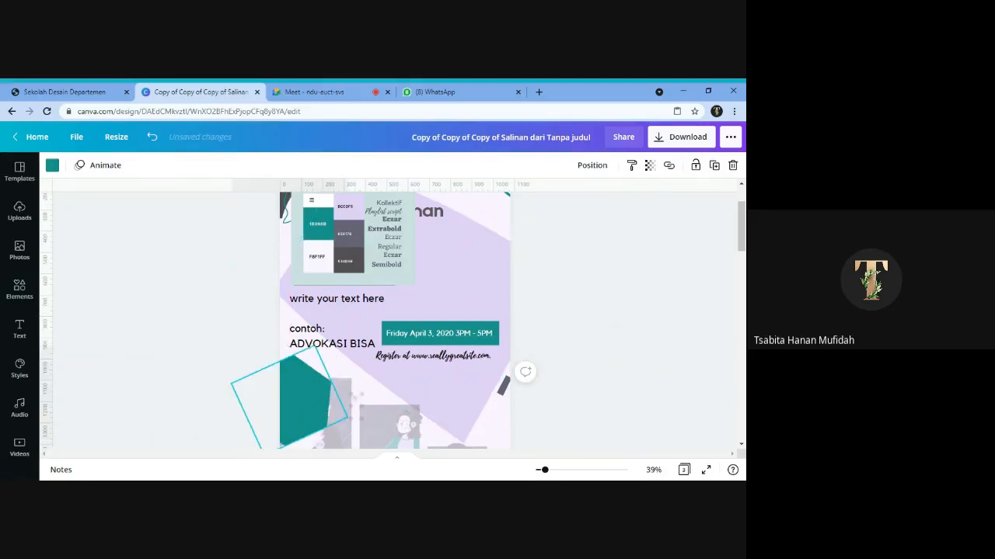
- Recolour the hexagon with the light purple hex code decdf3
left_click(52, 166)
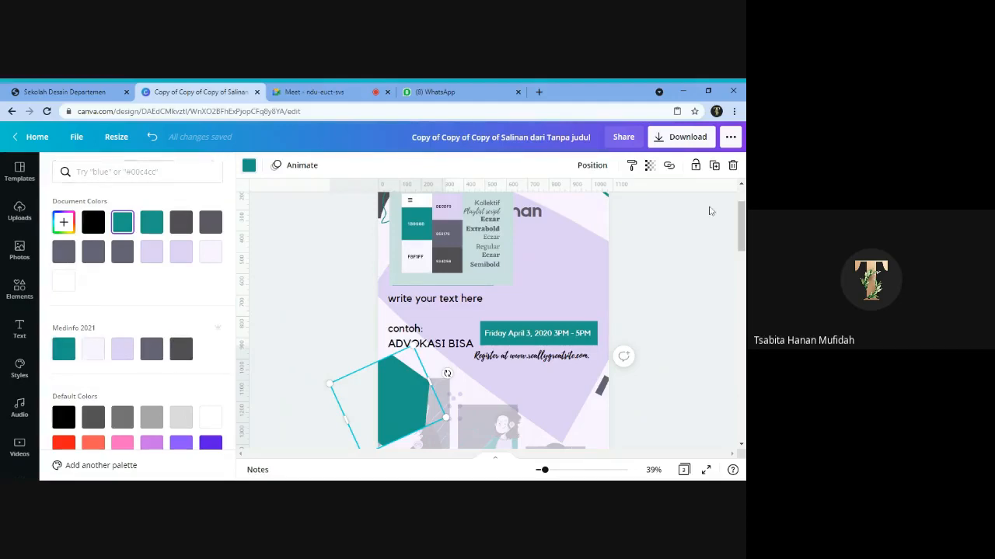
scroll(493, 318, "up", 1)
left_click(249, 165)
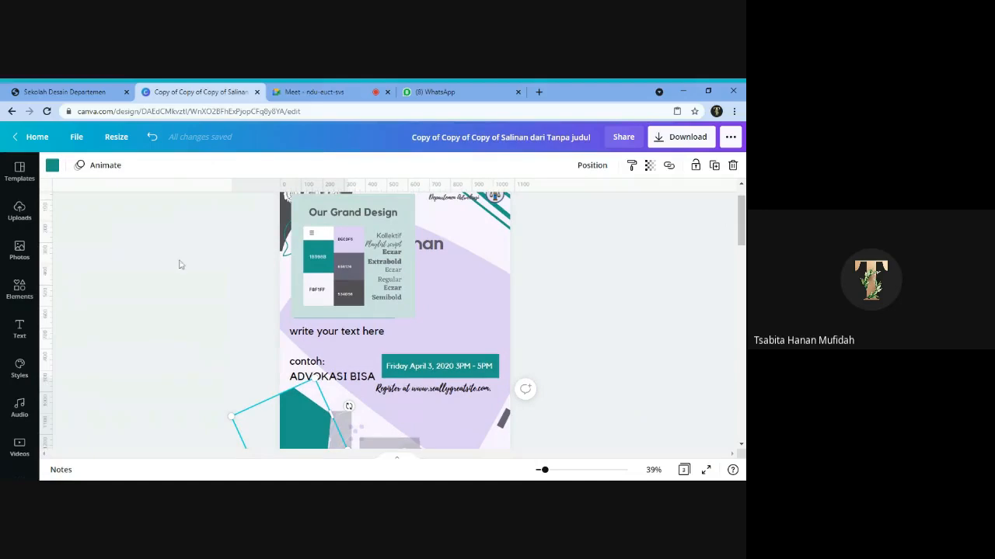
left_click(51, 166)
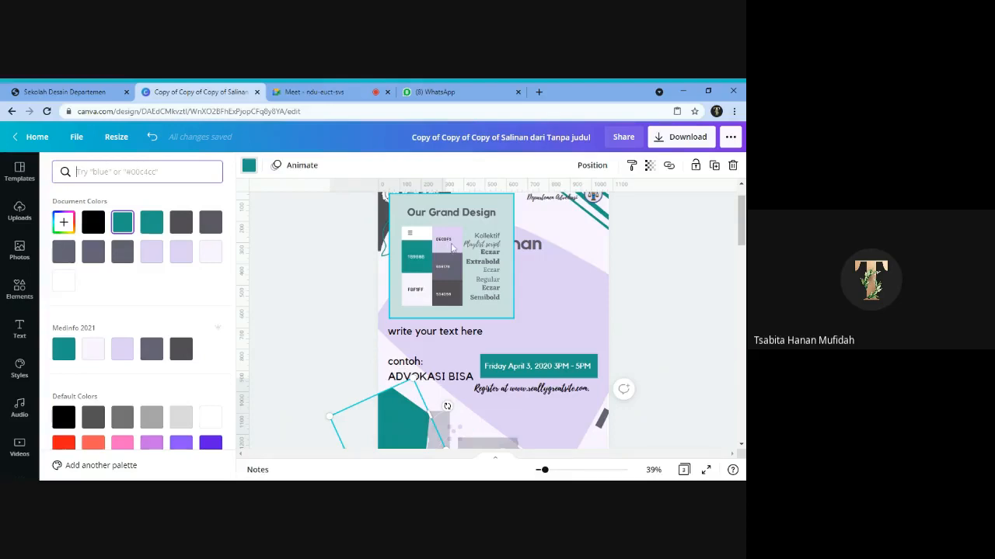
type("decdf3")
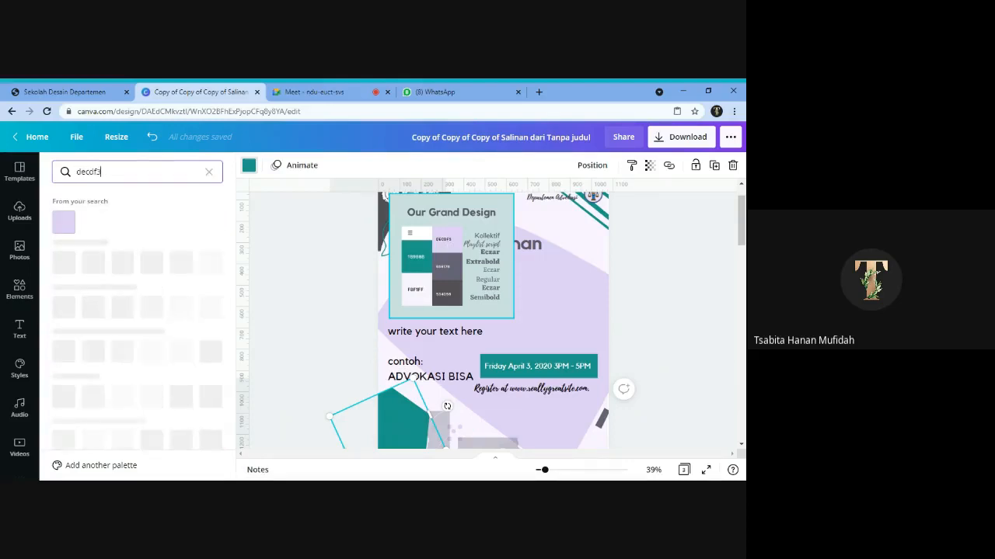
left_click(67, 223)
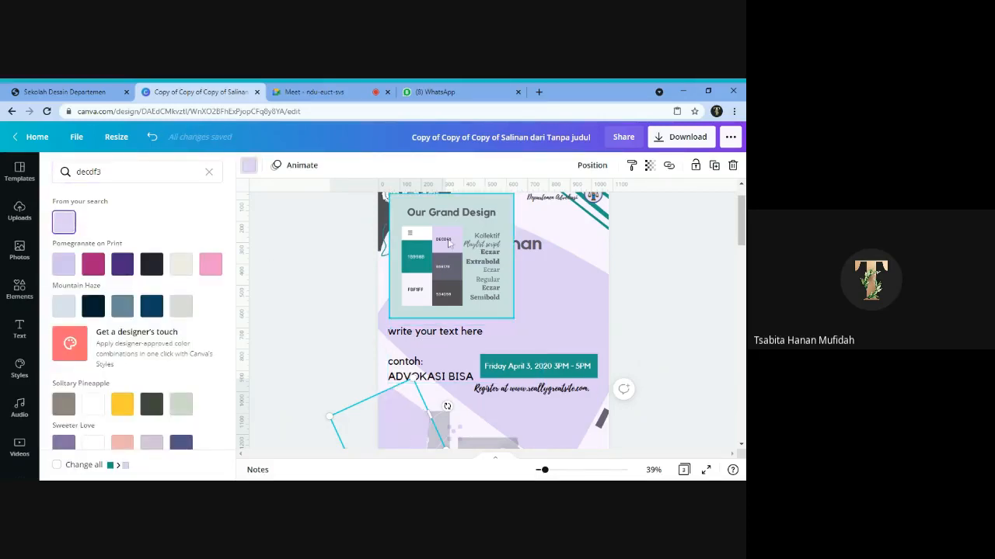
- Recolour the hexagon on page 1 with the dark grey-purple hex code 656176
left_click(209, 172)
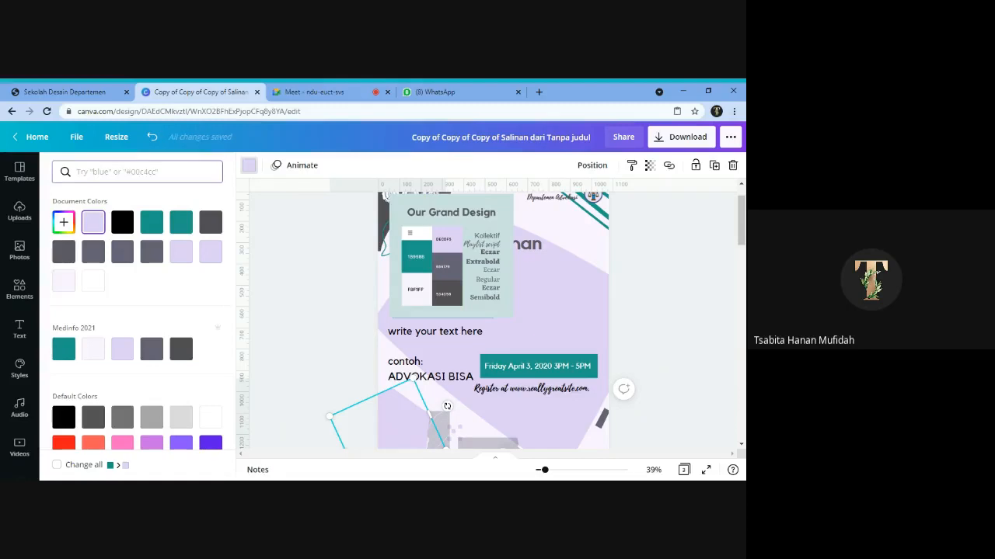
type("656176")
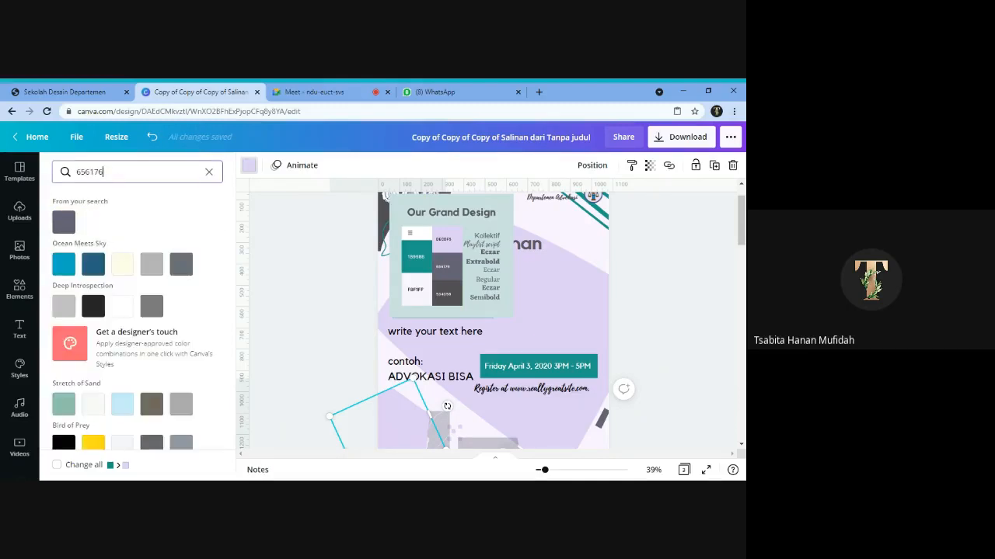
left_click(64, 222)
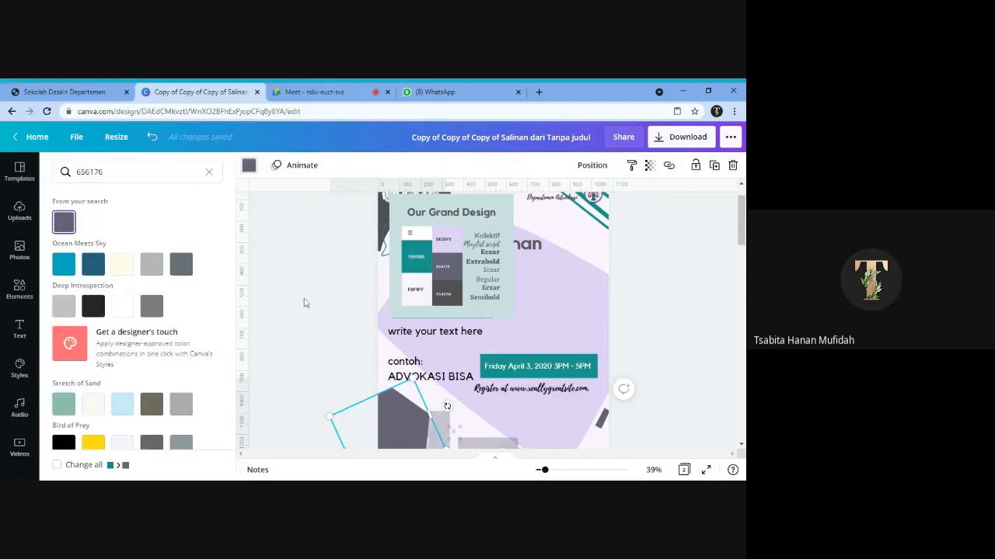
left_click(305, 303)
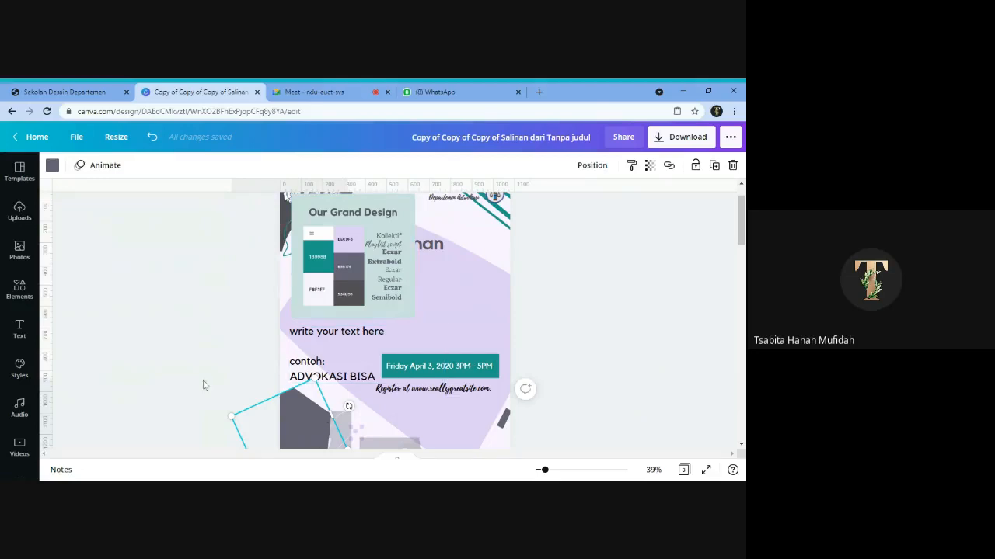
left_click(19, 330)
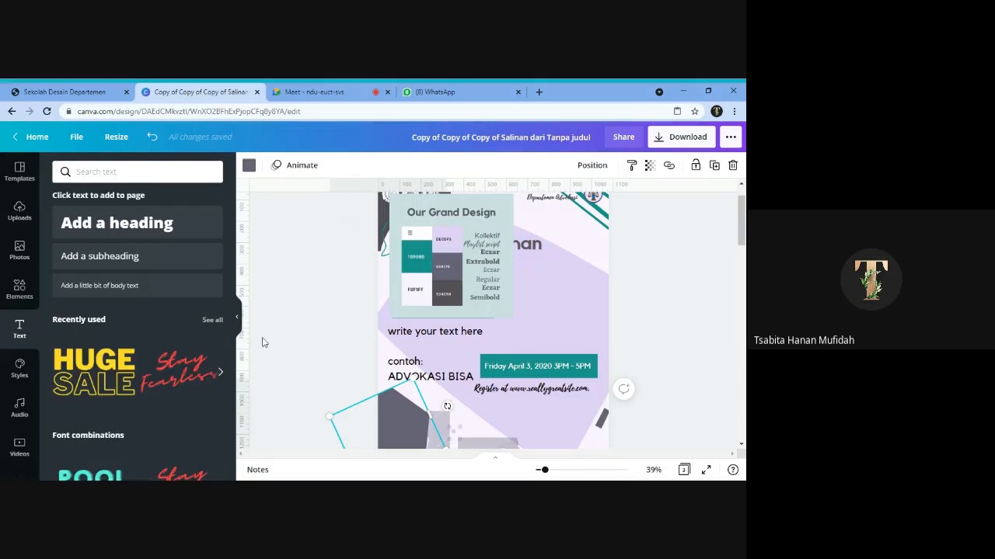
left_click(239, 318)
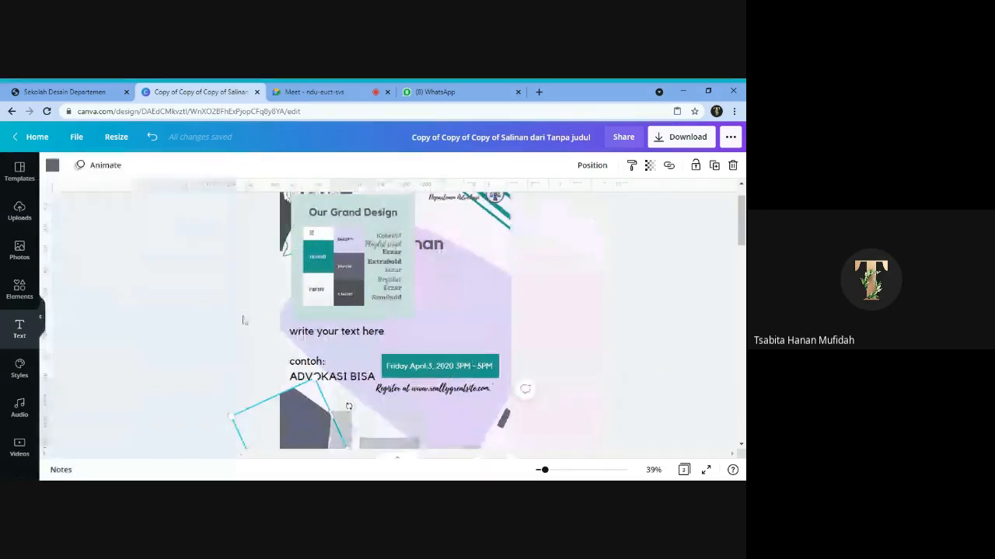
left_click(613, 306)
- Search the design elements for "hot balloon air" and browse the balloon graphics
scroll(394, 321, "down", 10)
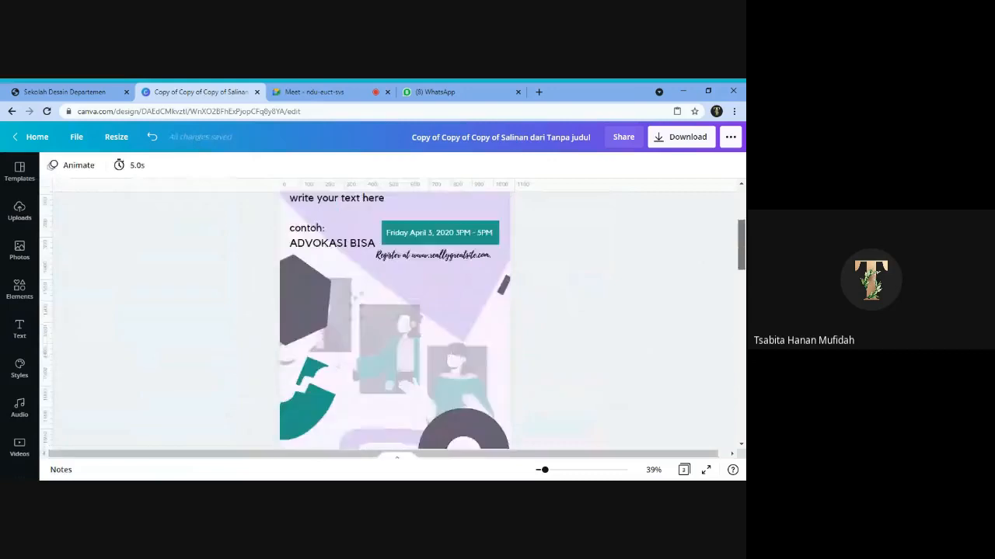
scroll(394, 321, "down", 4)
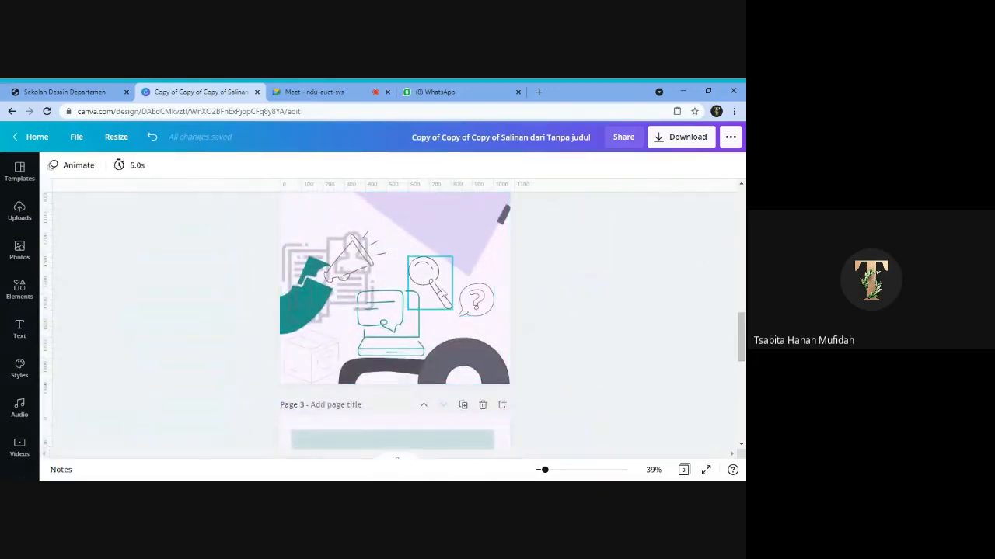
left_click(18, 301)
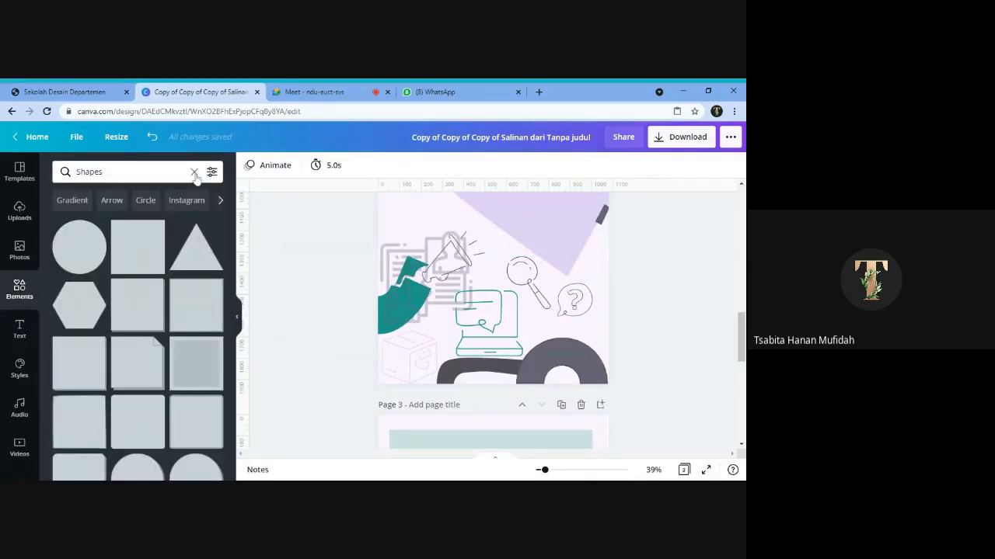
left_click(194, 173)
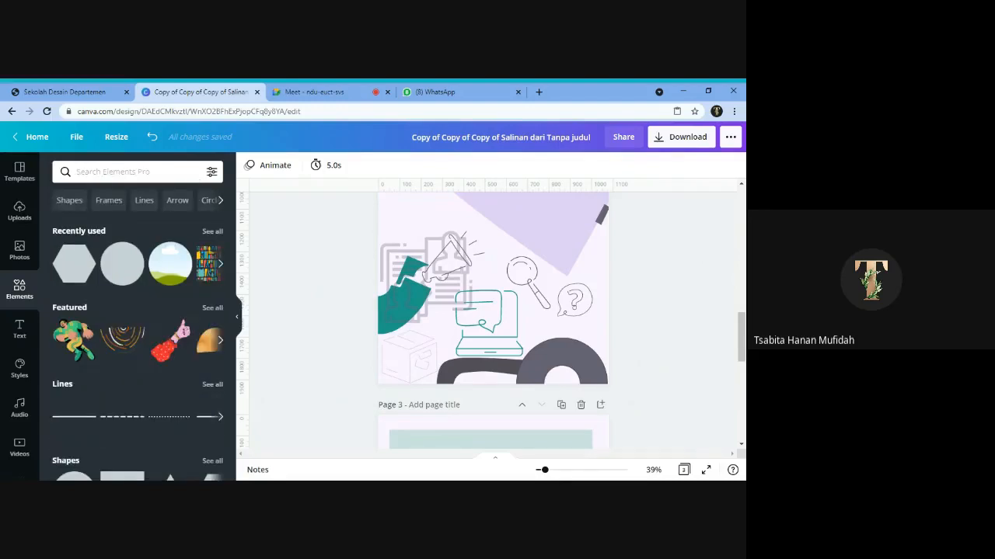
type("hot baloo")
key("BackSpace")
key("BackSpace")
key("BackSpace")
type("lloon air")
key("Return")
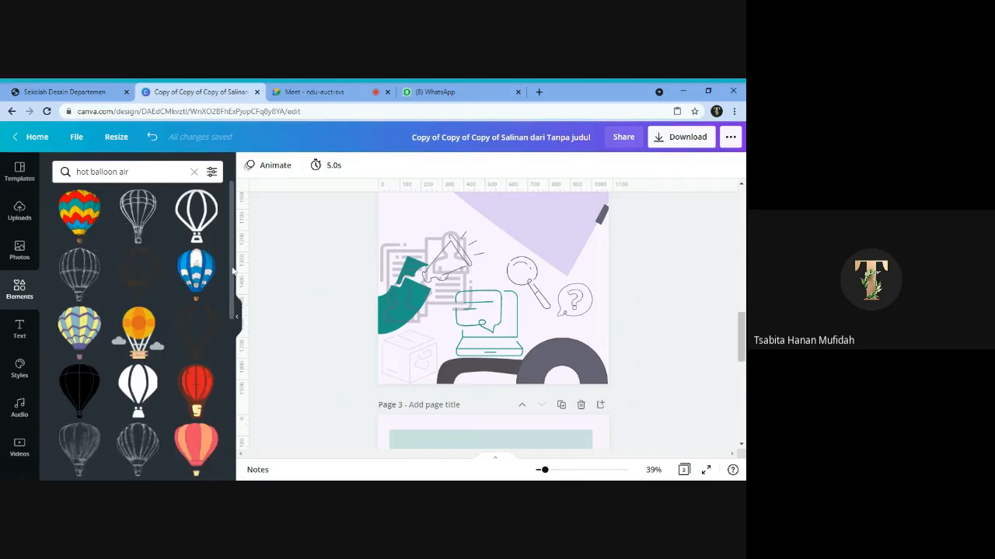
left_click_drag(232, 271, 242, 393)
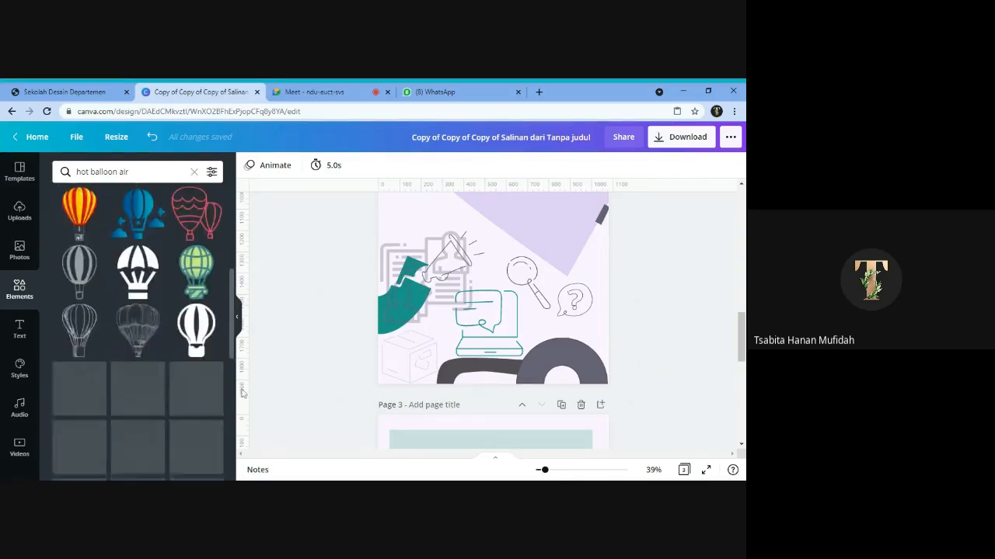
scroll(160, 355, "up", 3)
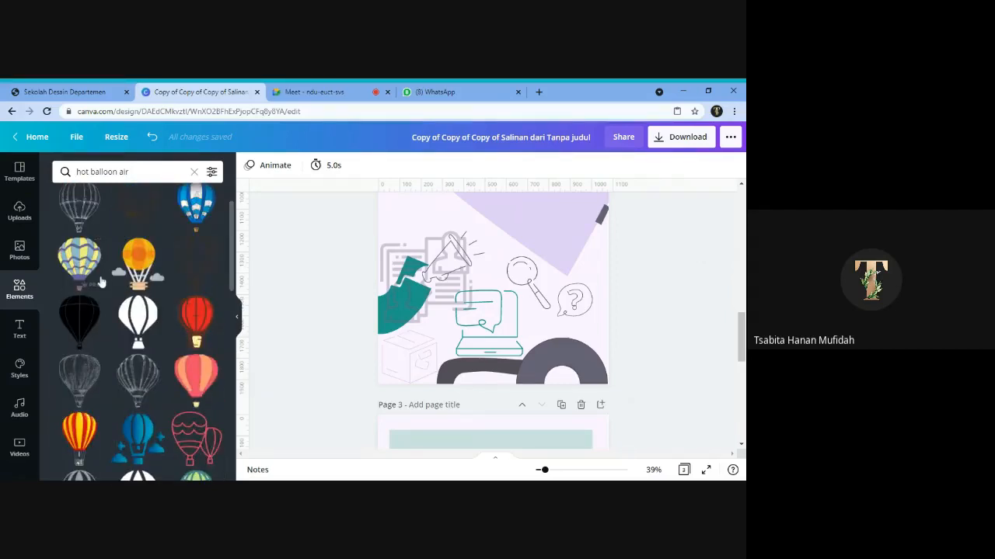
scroll(188, 328, "up", 1)
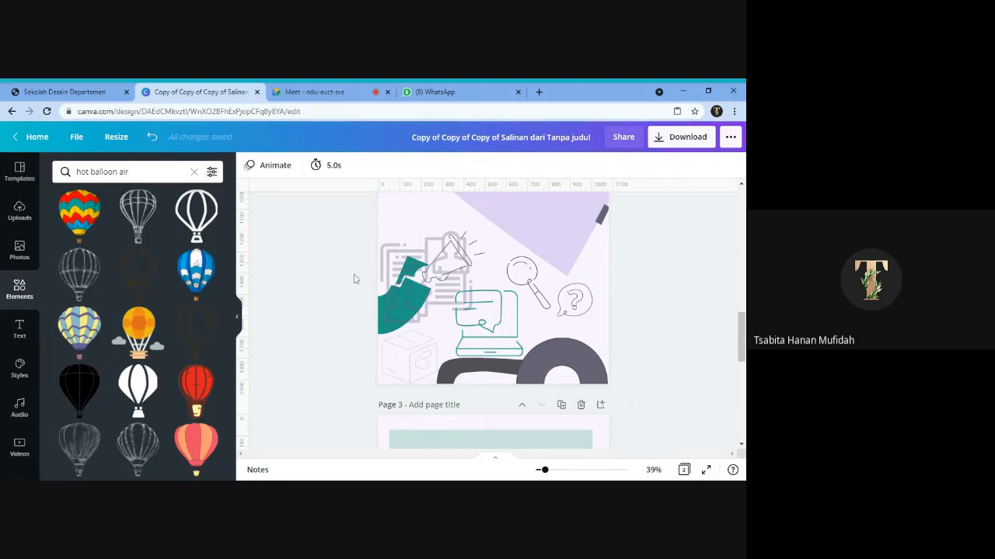
- Clear the element search and list the Frames category to browse its frame shapes
left_click(194, 171)
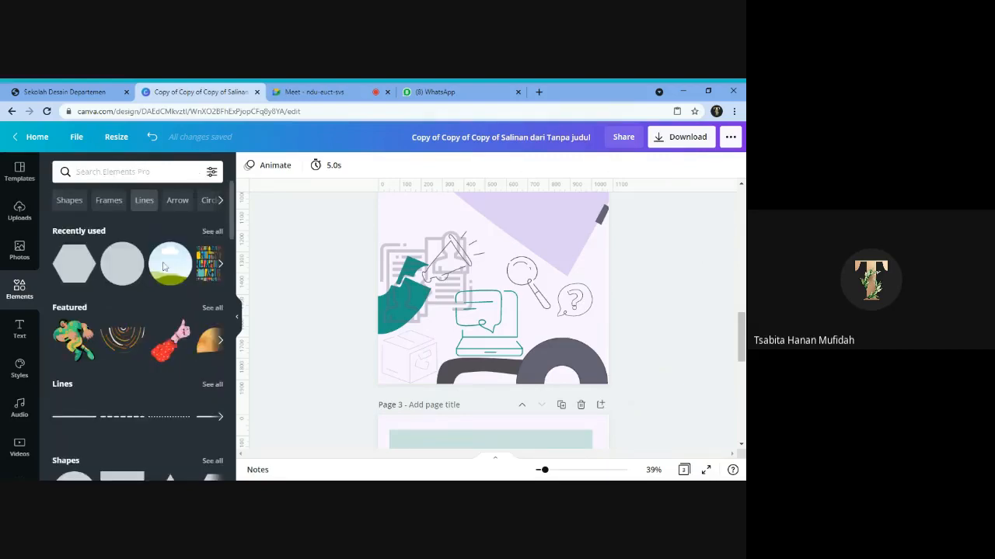
left_click(109, 201)
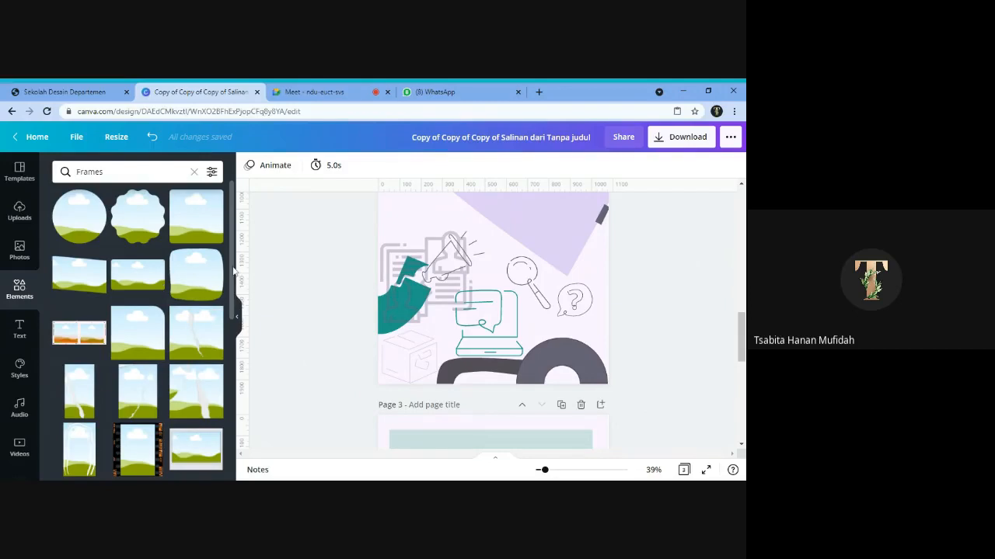
scroll(233, 288, "down", 2)
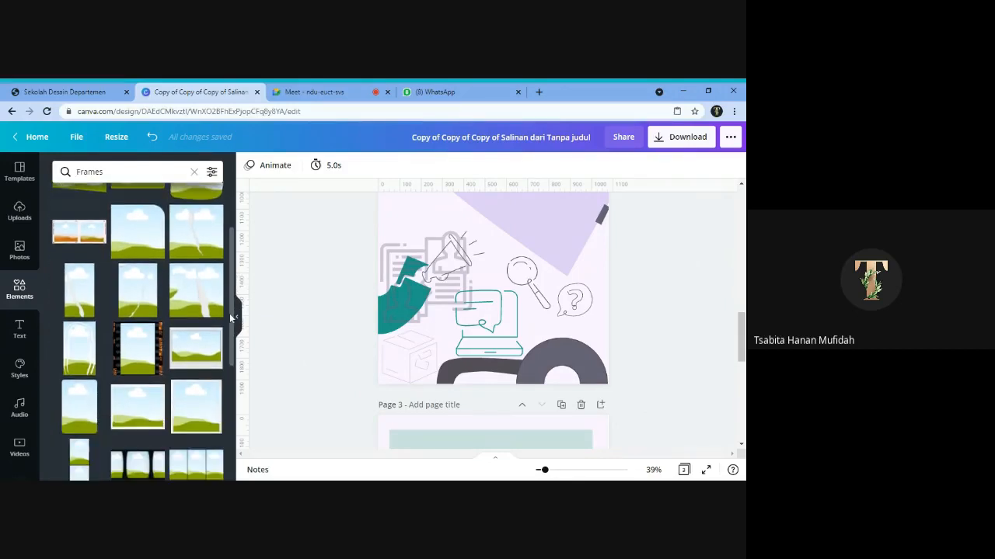
scroll(233, 296, "up", 1)
scroll(233, 288, "up", 2)
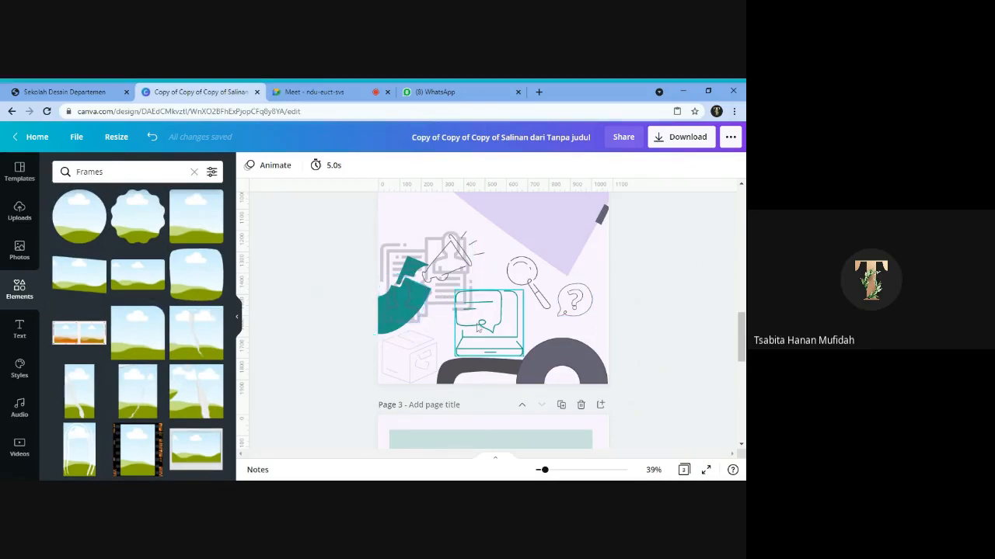
left_click(383, 330)
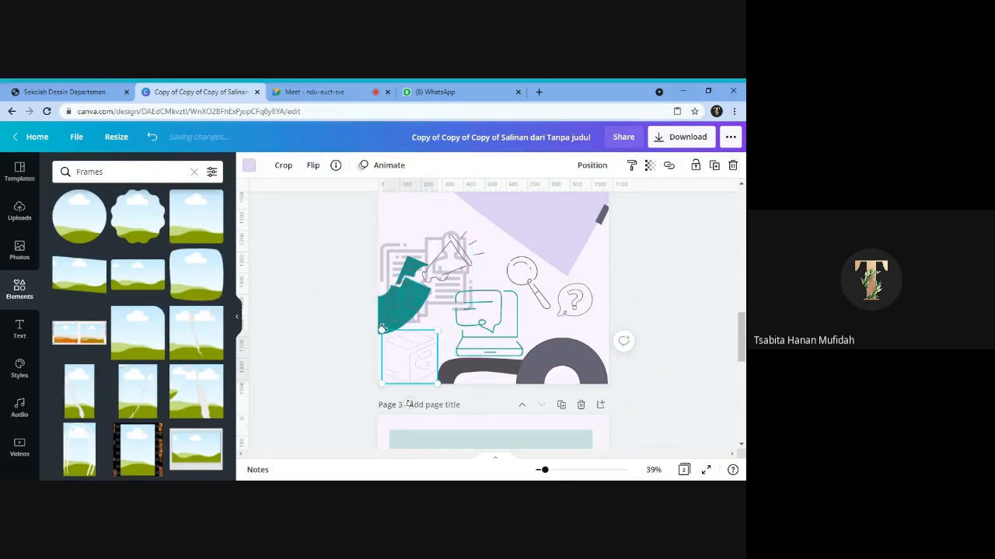
left_click(625, 299)
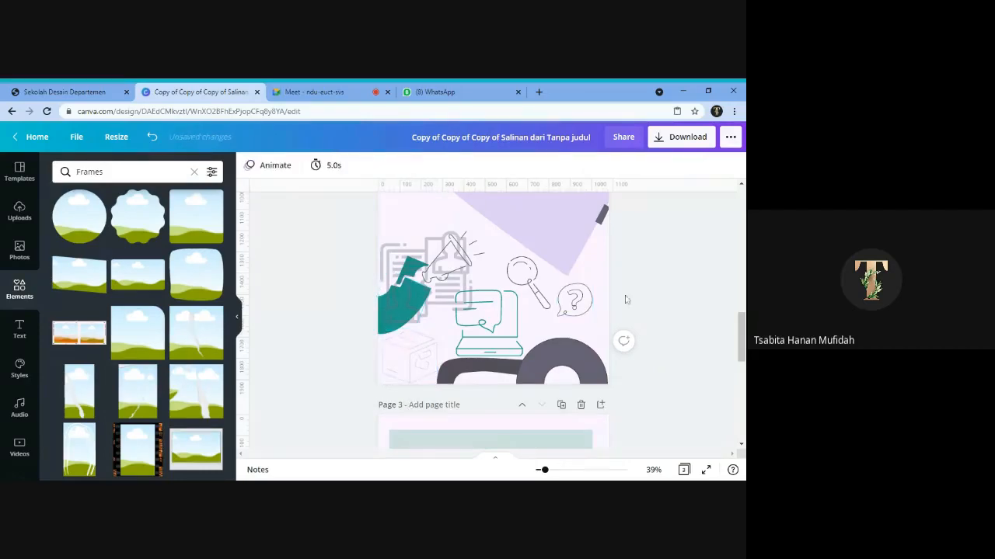
left_click(358, 321)
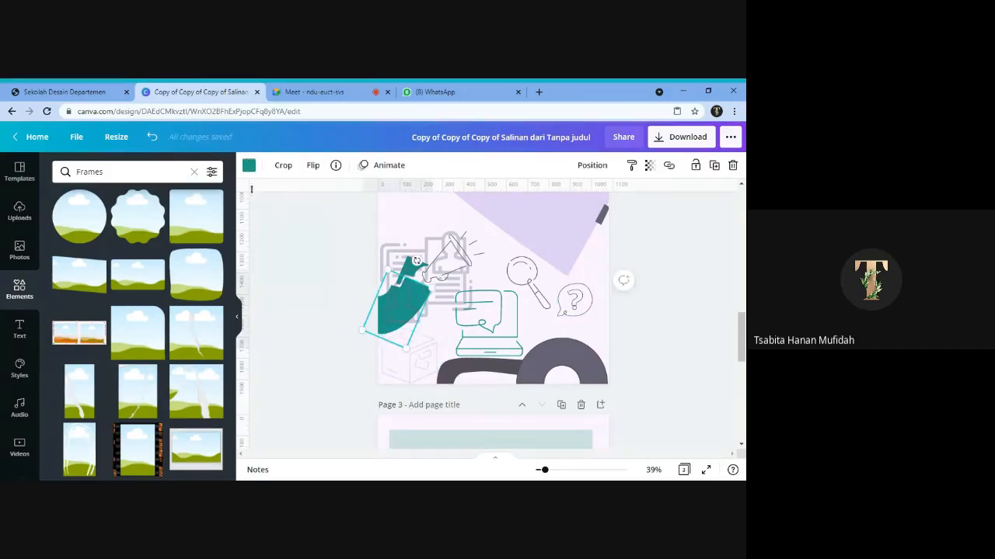
scroll(251, 189, "up", 1)
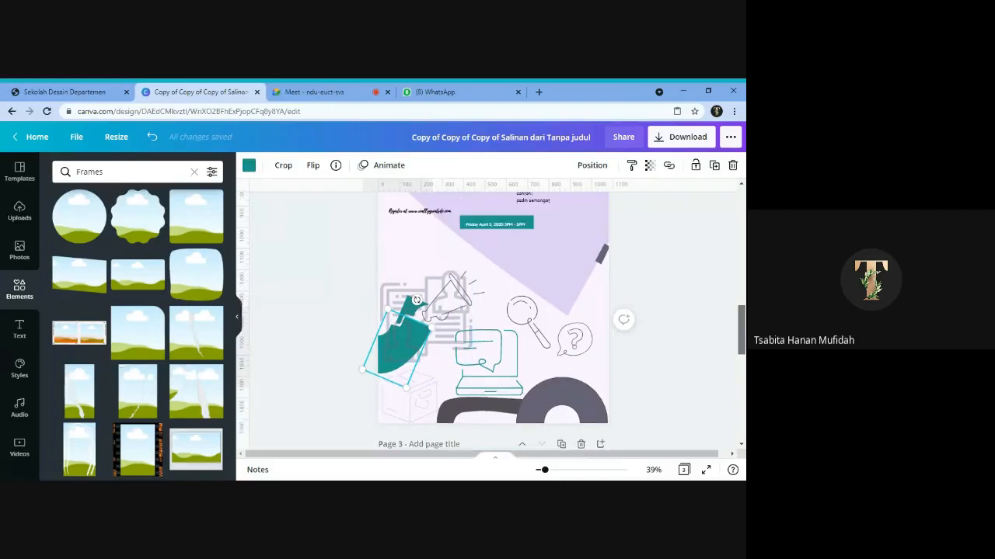
scroll(318, 322, "up", 1)
left_click(319, 321)
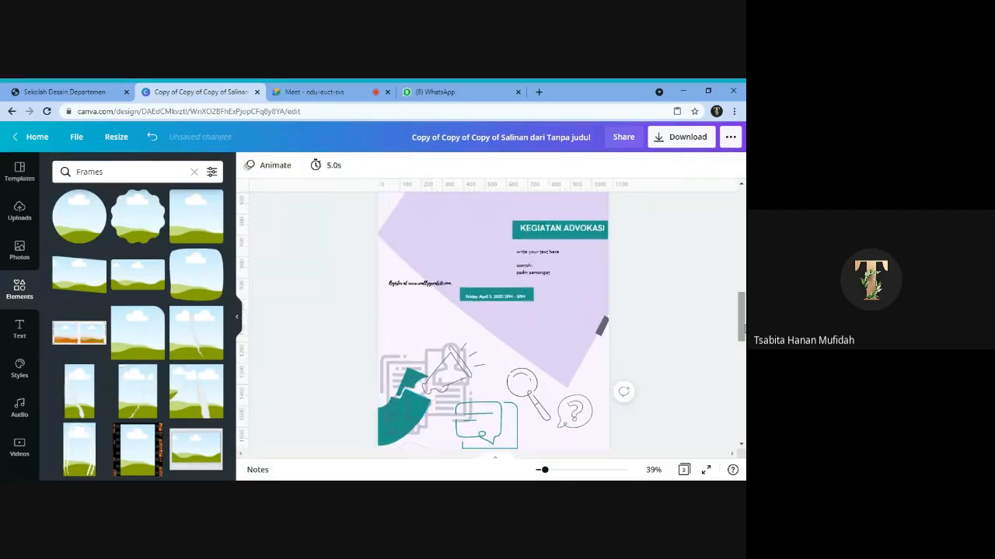
left_click(191, 281)
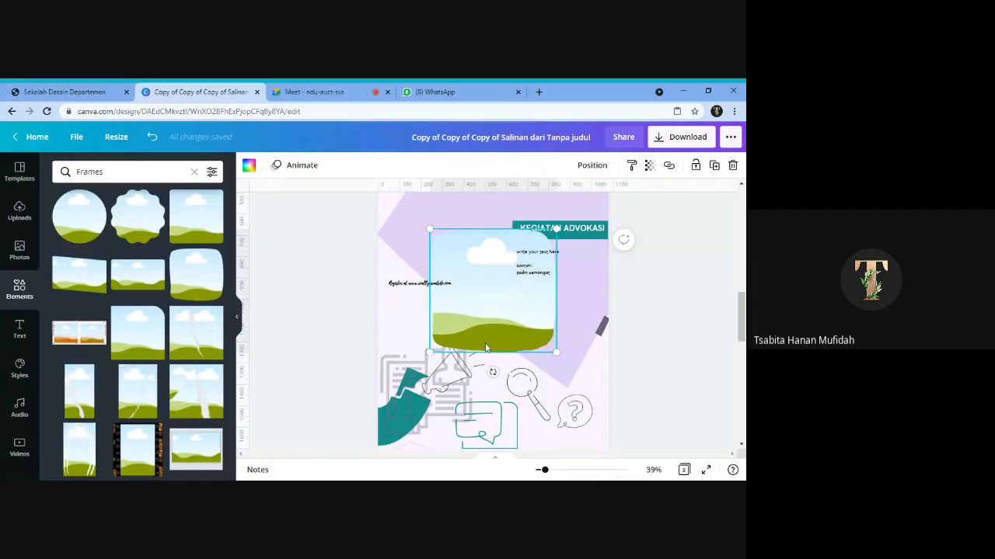
left_click_drag(482, 343, 473, 367)
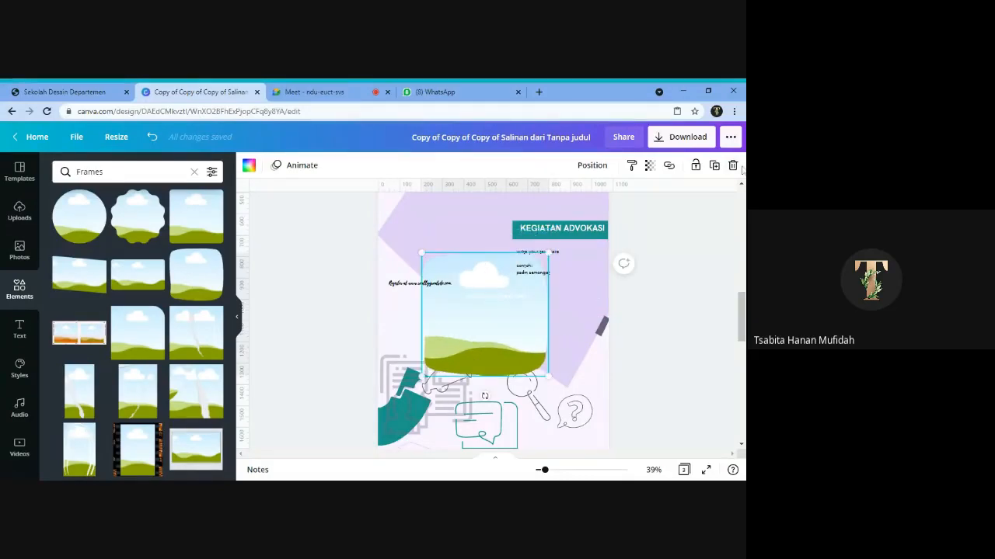
key("Delete")
- Add the scalloped circle frame to page 2 and fill it with the uploaded portrait of the woman in the red headscarf
left_click(137, 218)
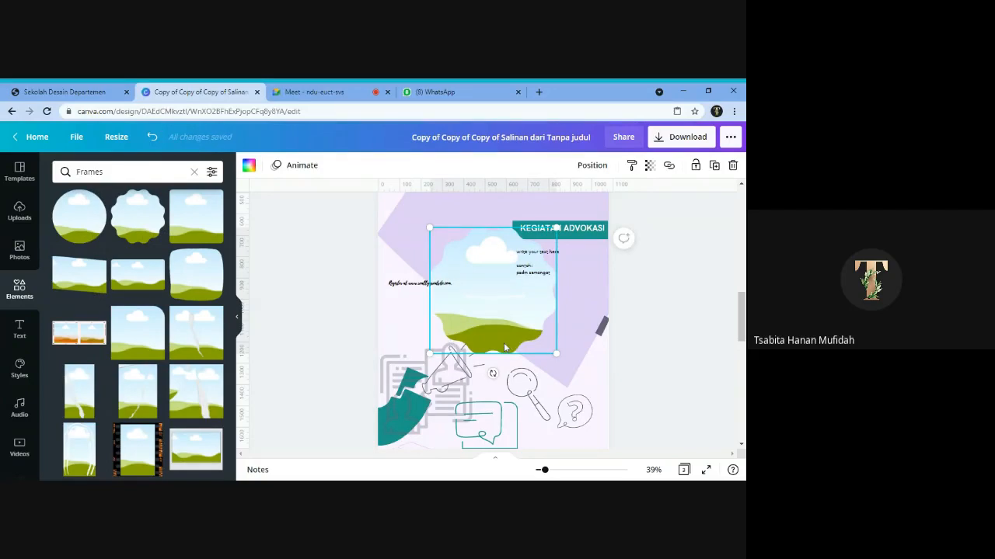
left_click(22, 248)
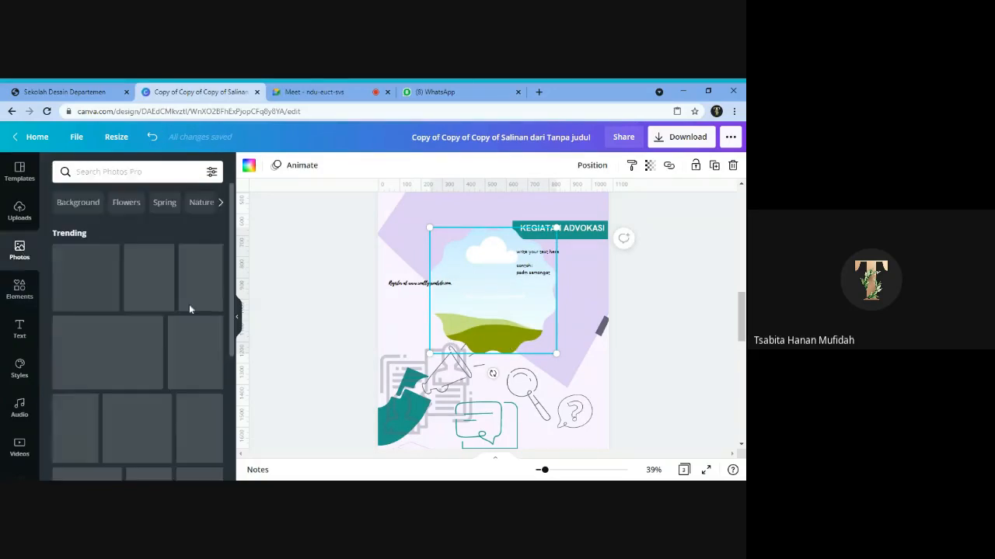
left_click(20, 211)
scroll(229, 268, "down", 5)
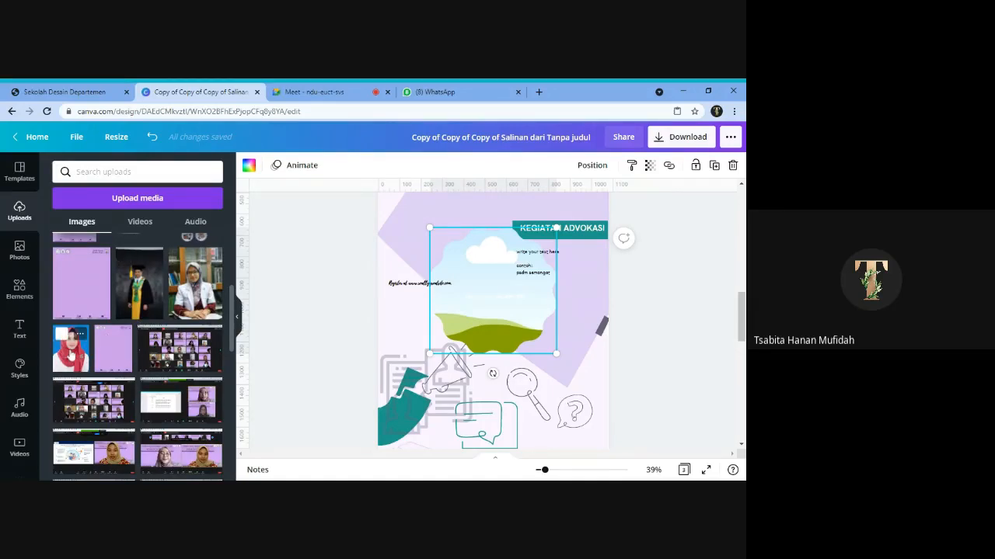
left_click(71, 354)
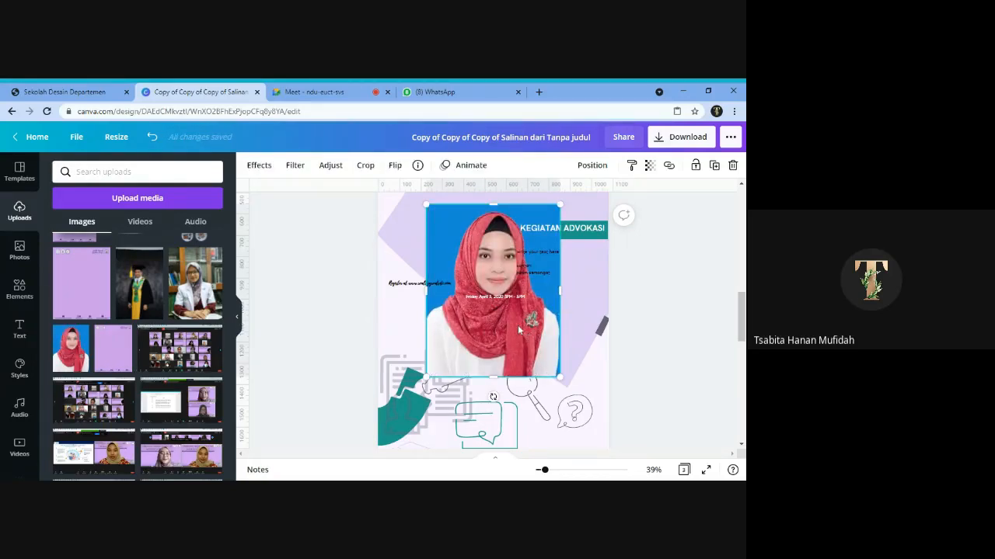
mouse_move(491, 347)
left_mouse_down()
mouse_move(508, 310)
mouse_move(494, 334)
left_mouse_up()
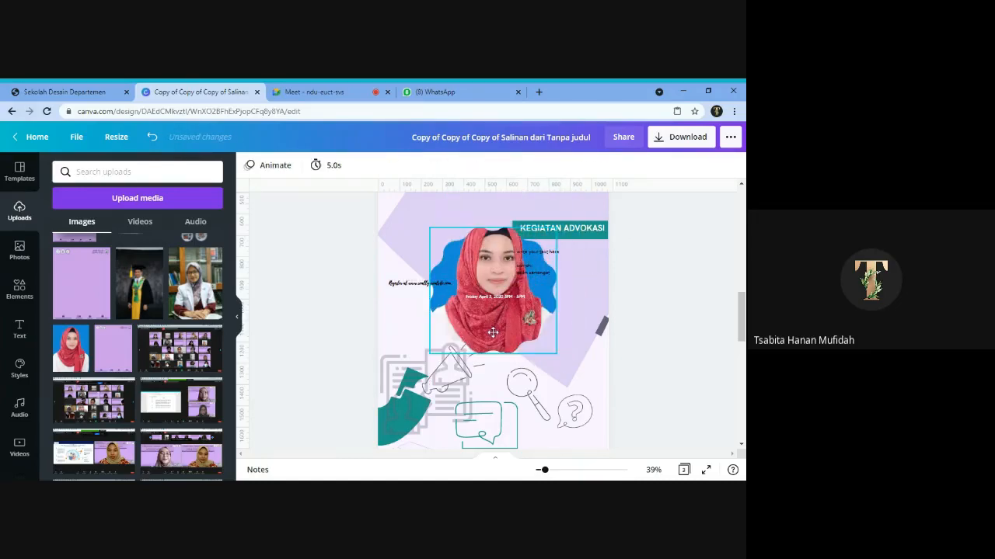
- Move the framed portrait slightly lower on page 2 and bring it in front of the overlapping text
left_click(518, 343)
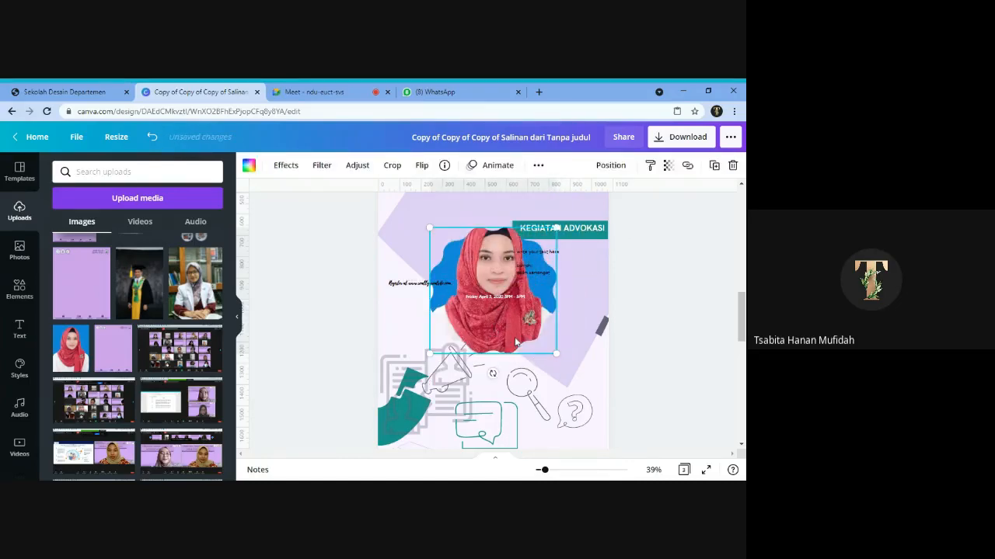
left_click(628, 165)
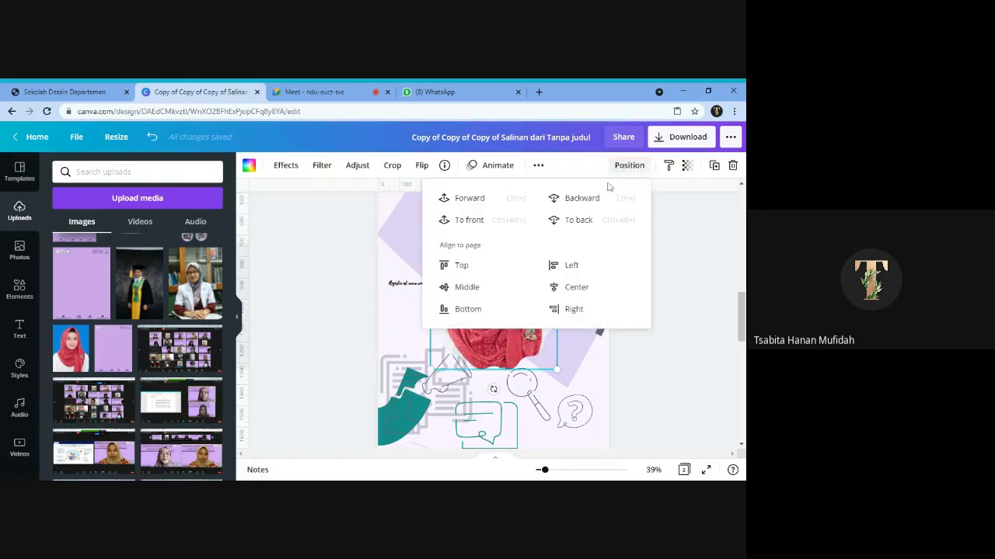
left_click(476, 203)
left_click(687, 282)
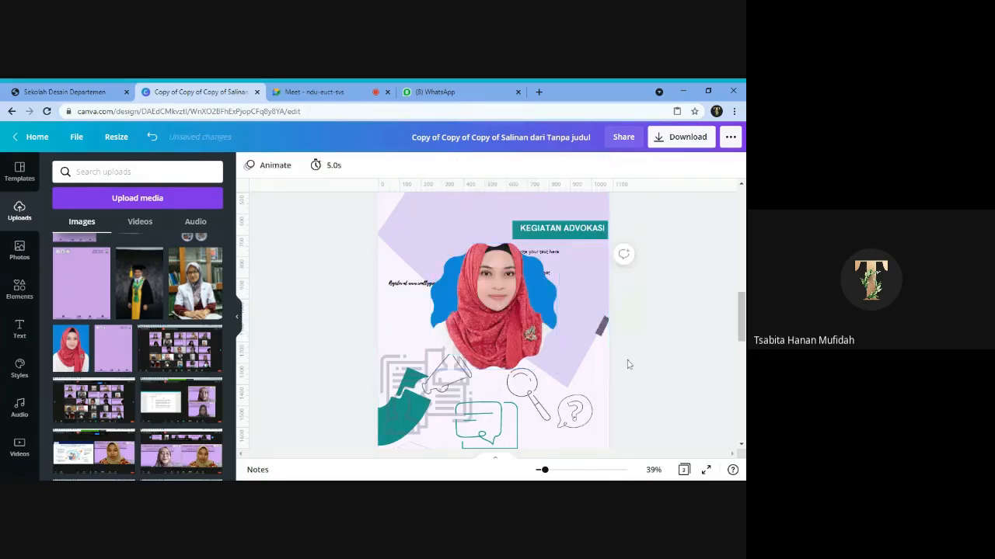
left_click(485, 307)
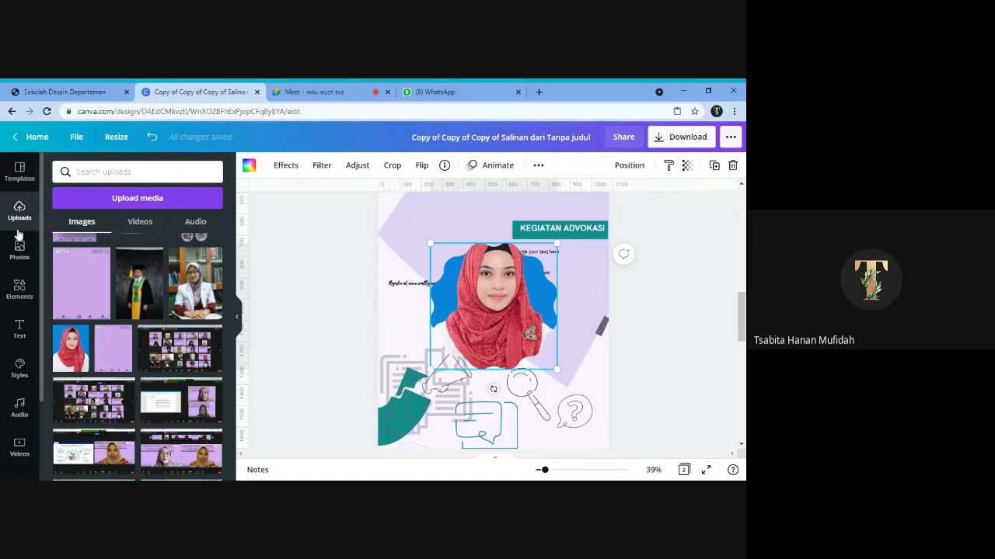
scroll(146, 299, "up", 3)
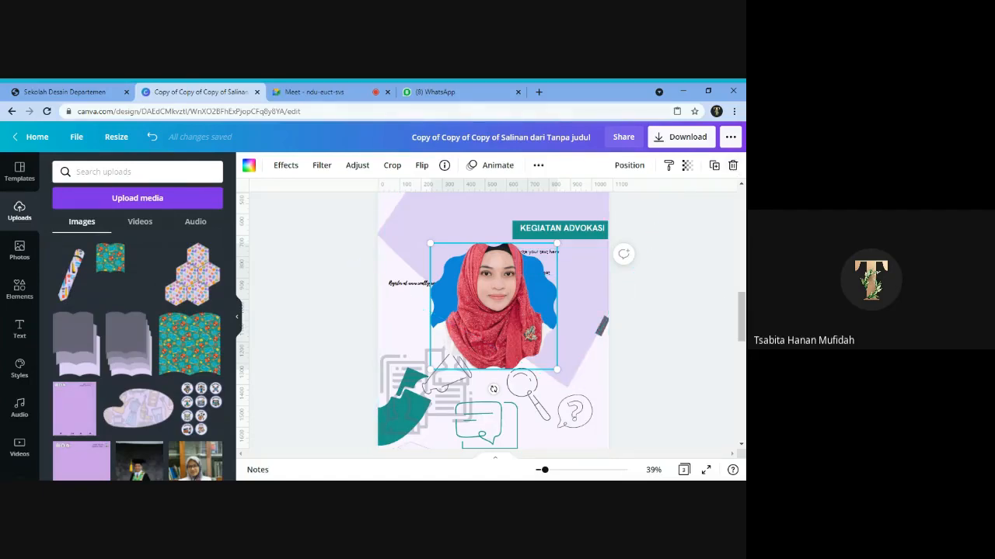
left_click(292, 93)
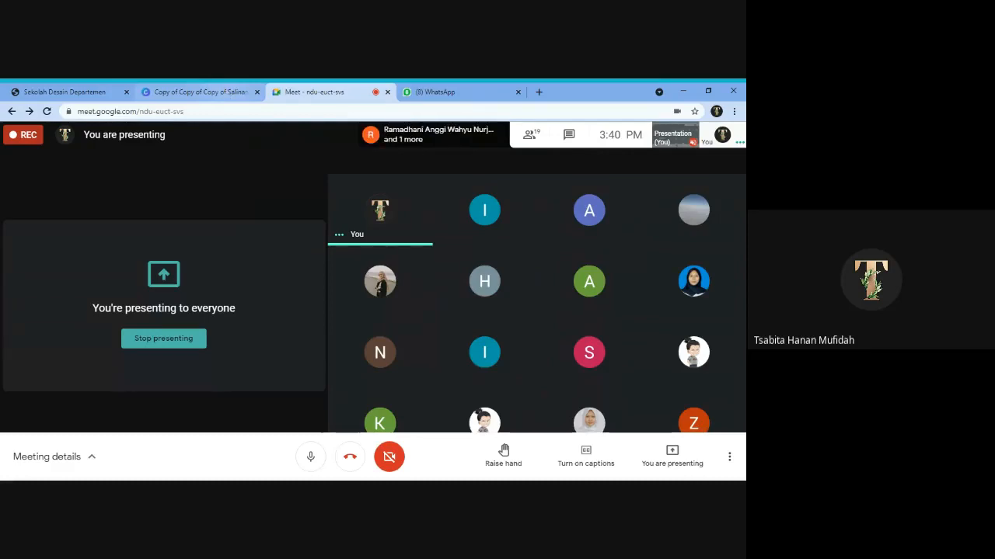
left_click(224, 91)
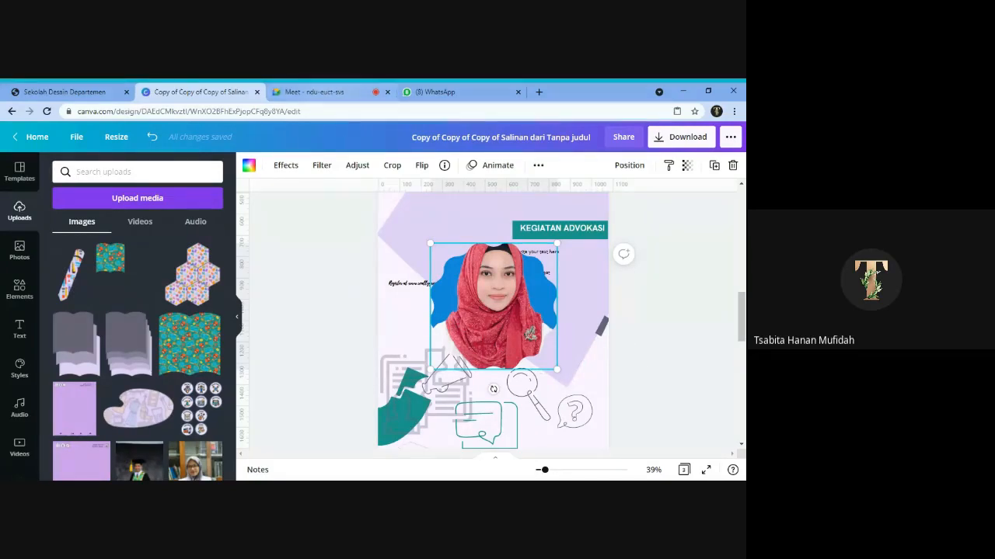
- Delete the scalloped frame together with its portrait from page 2
left_click(732, 167)
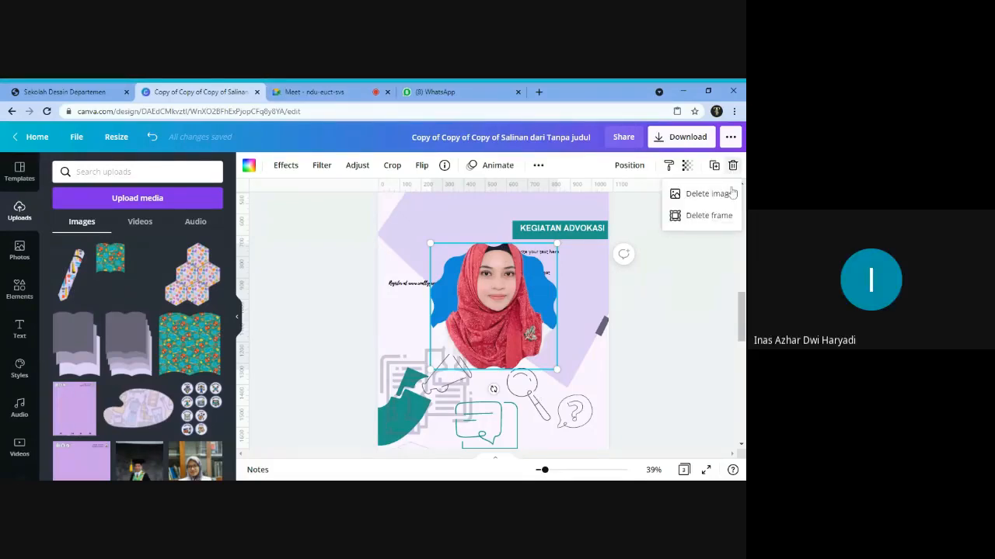
left_click(676, 352)
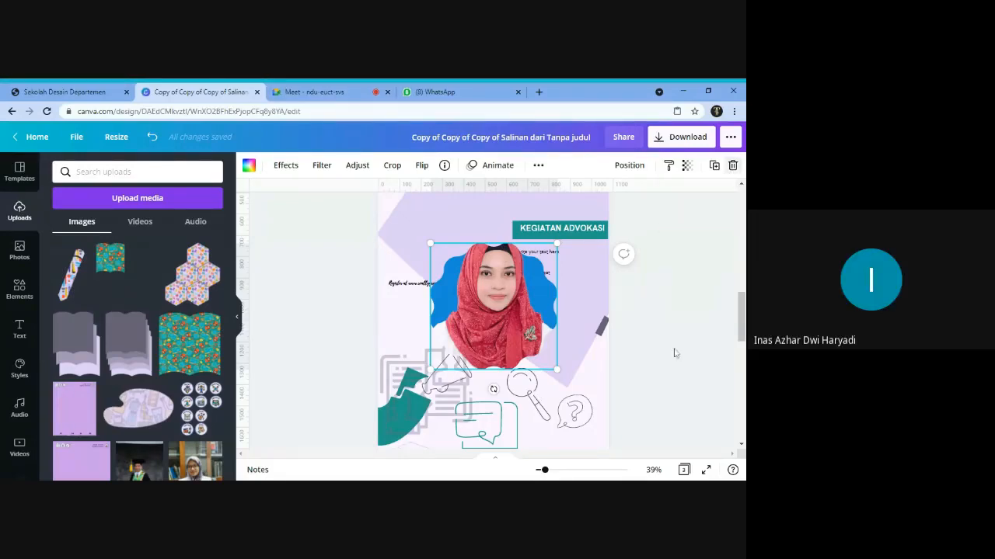
left_click(732, 166)
left_click(705, 215)
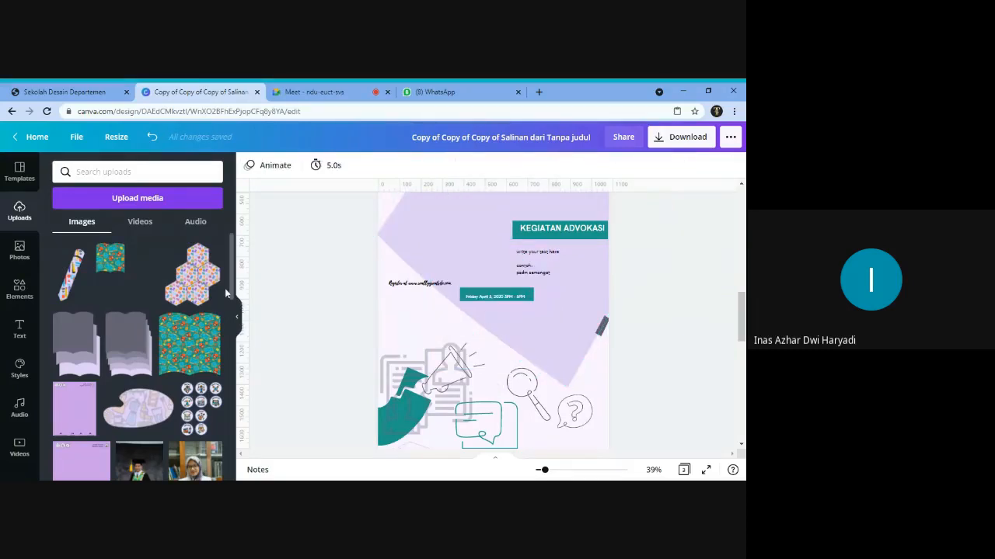
- Remove the "Our Grand Design" palette image covering the Sarasehan title area on page 1
left_click(237, 317)
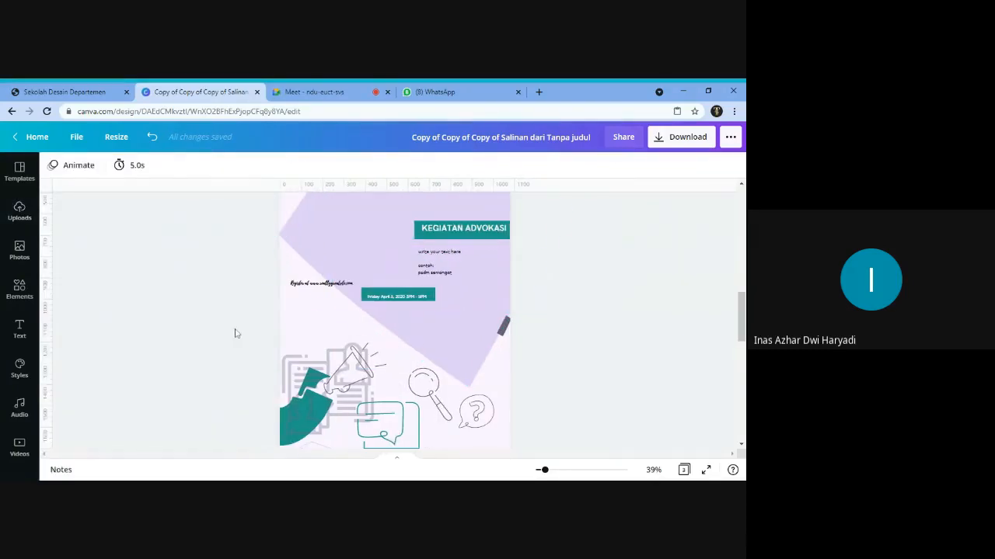
scroll(427, 340, "up", 5)
scroll(427, 340, "up", 3)
left_click(365, 309)
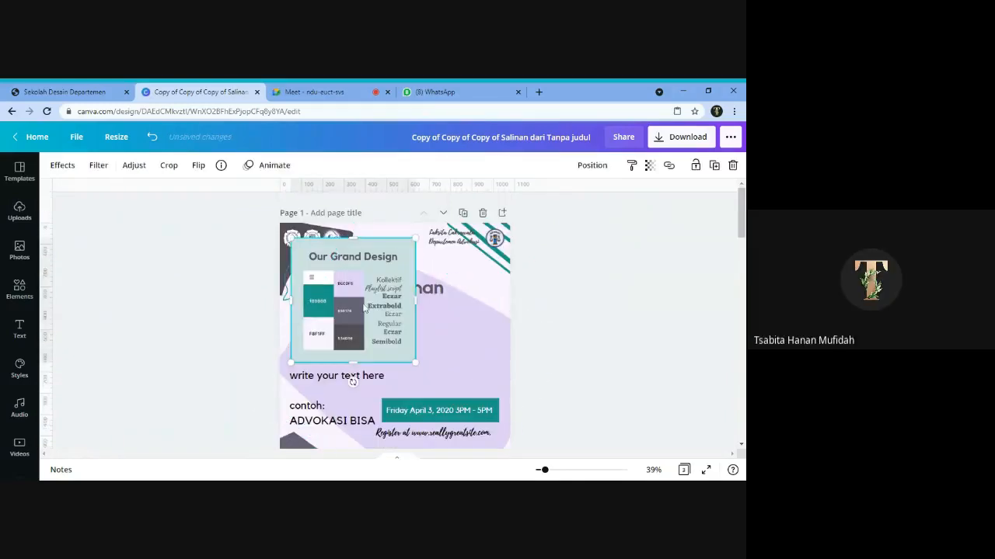
left_click(734, 166)
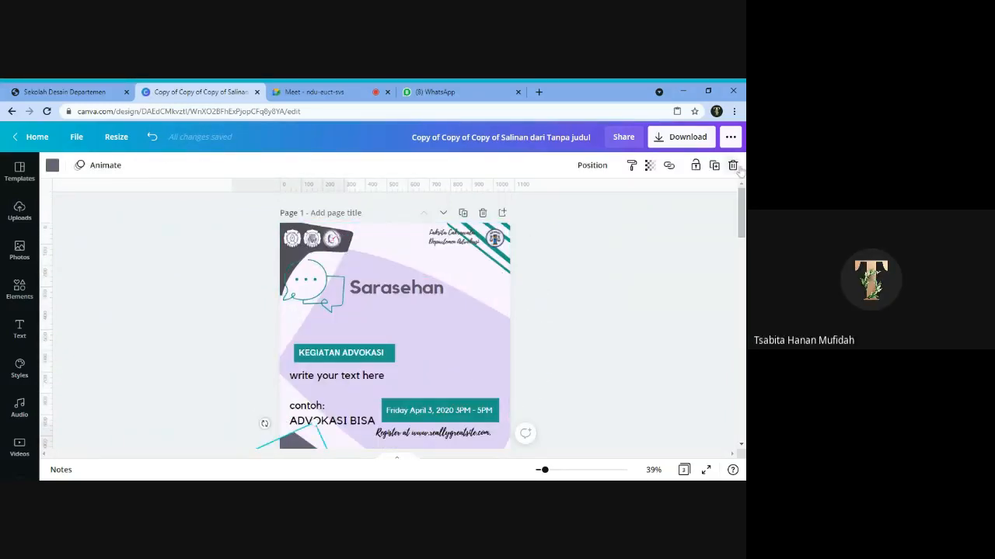
- Switch to the phone's browser and start a new Canva design from the shared Mikat department story template
left_click(333, 90)
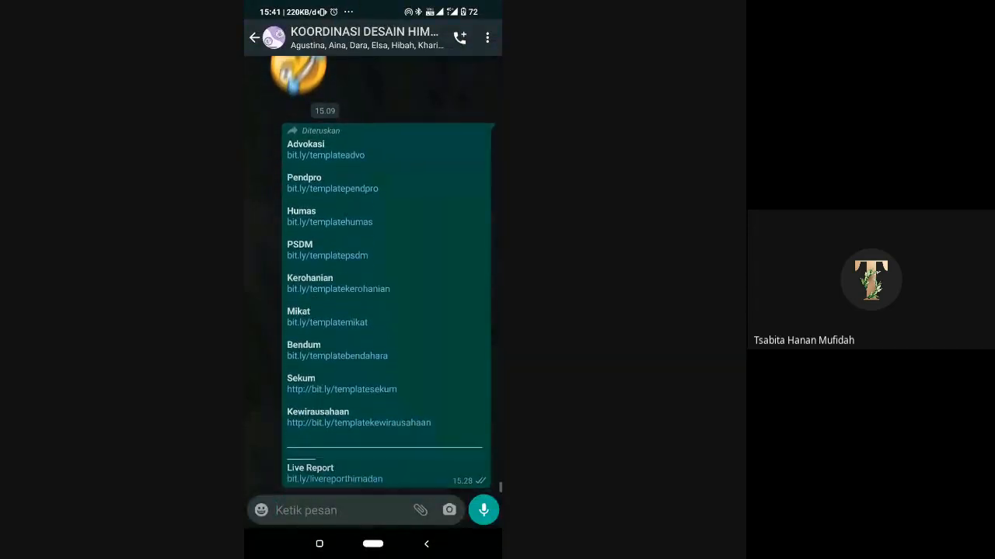
scroll(375, 275, "down", 2)
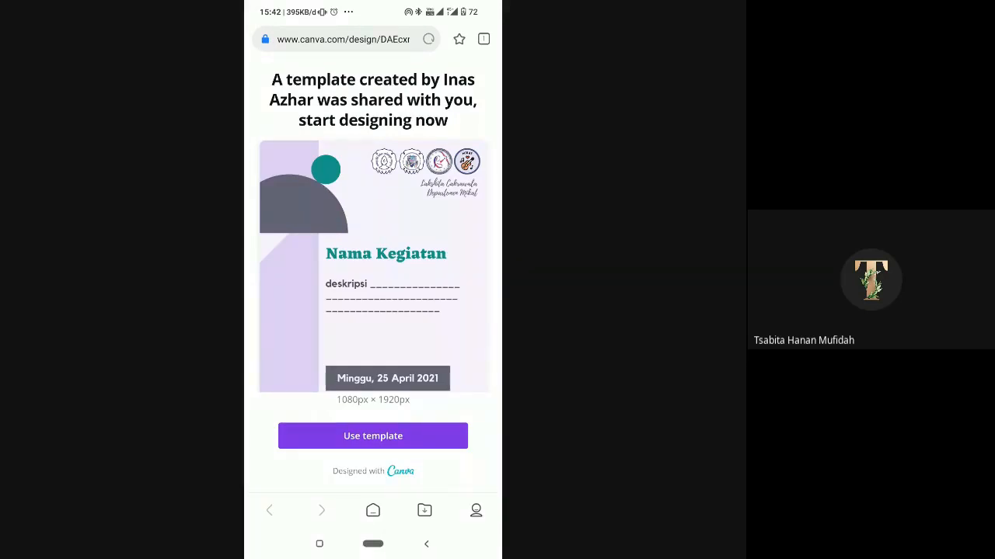
left_click(373, 436)
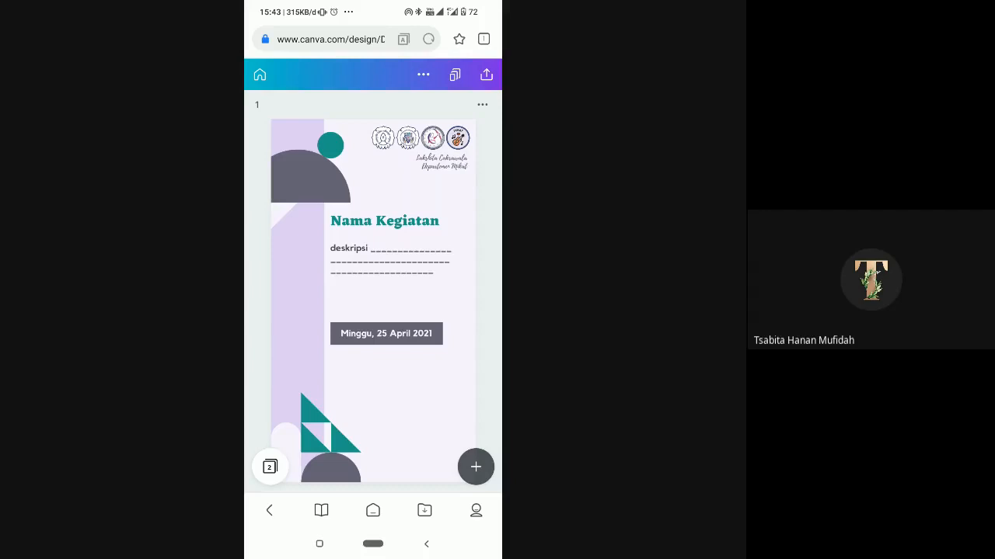
- Clear the placeholder text "Nama Kegiatan" from the story's title
left_click(385, 220)
left_click_drag(383, 211, 365, 193)
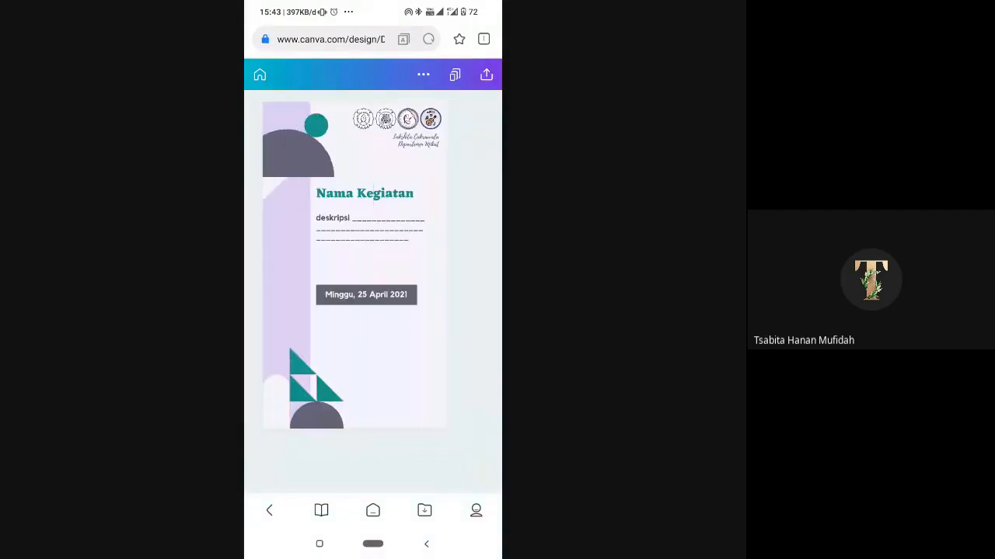
left_click(381, 194)
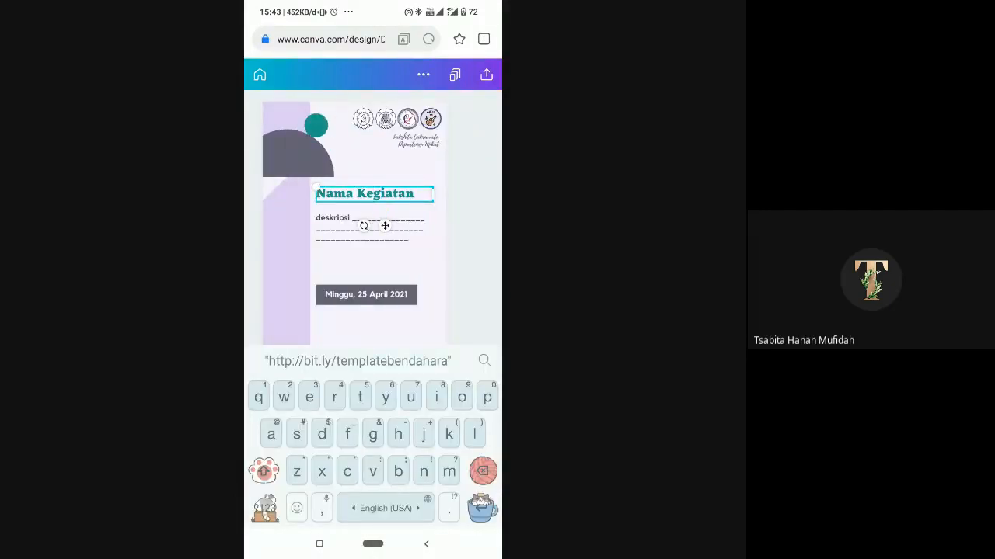
left_click(334, 194)
left_click(415, 194)
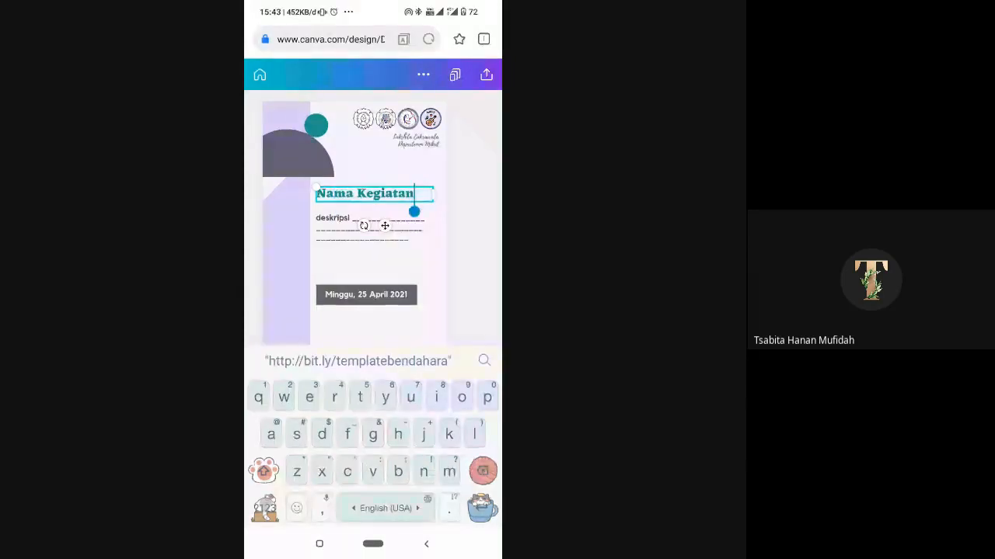
key("BackSpace")
key("BackSpace")
key("BackSpace")
key("BackSpace")
key("BackSpace")
key("BackSpace")
key("BackSpace")
key("BackSpace")
key("BackSpace")
key("BackSpace")
key("BackSpace")
key("BackSpace")
key("BackSpace")
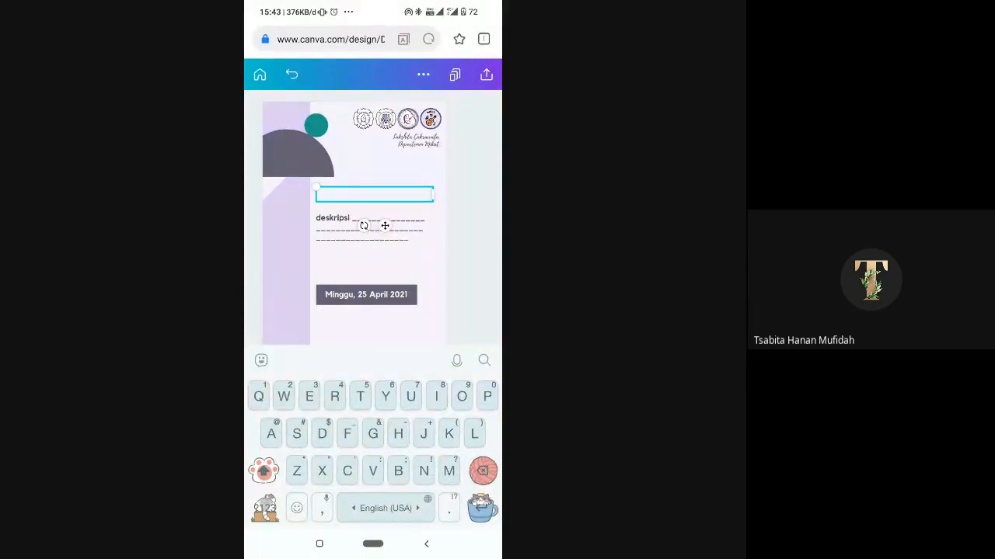
- Enter "Oprec Anggota Mikat" as the story's title
key("BackSpace")
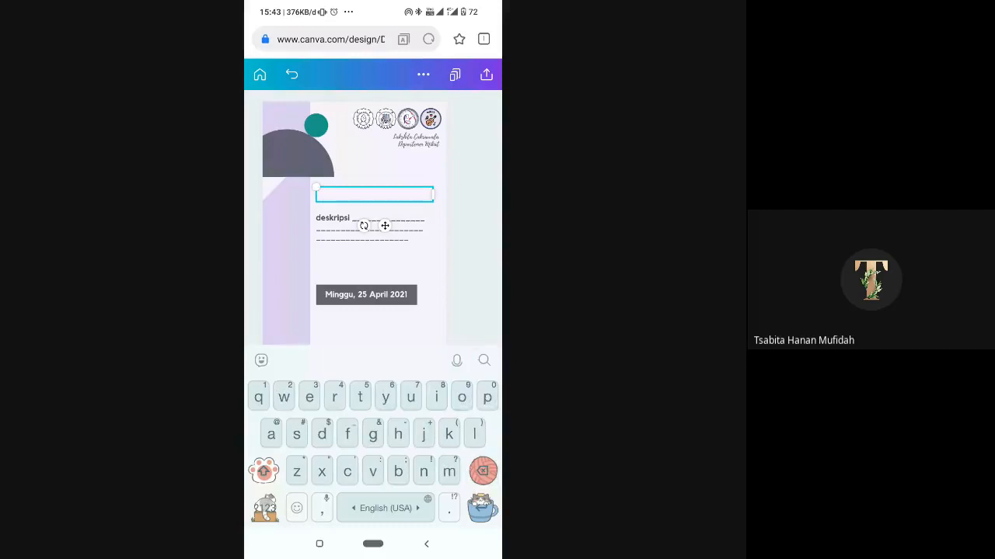
type("opre")
key("BackSpace")
key("BackSpace")
key("BackSpace")
key("BackSpace")
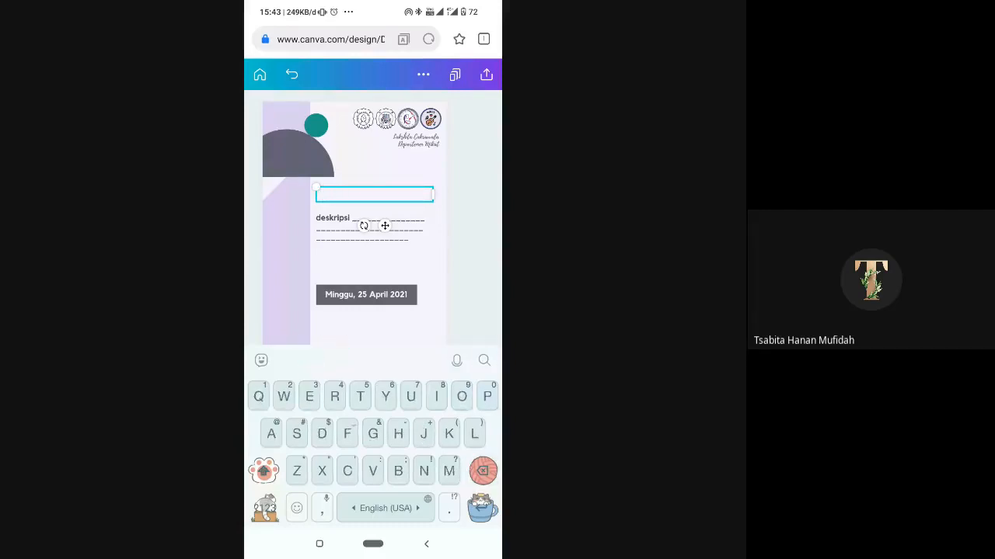
type("Oprec")
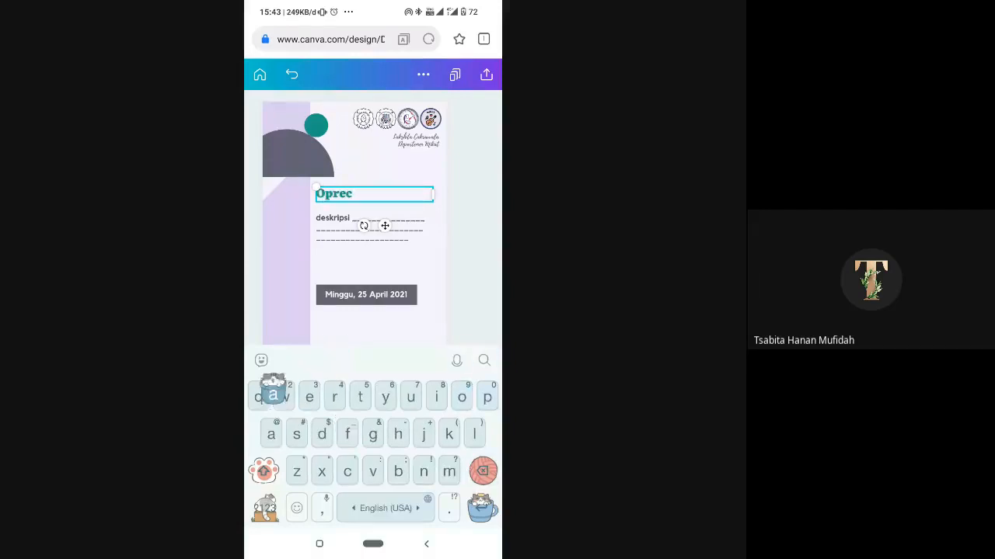
type(" anggo")
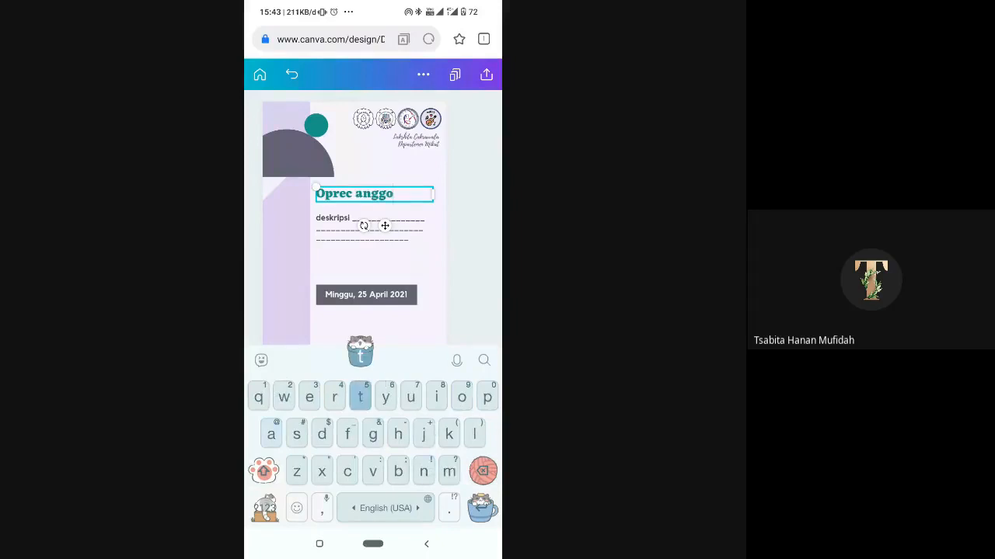
key("BackSpace")
key("BackSpace")
key("BackSpace")
key("BackSpace")
key("BackSpace")
key("BackSpace")
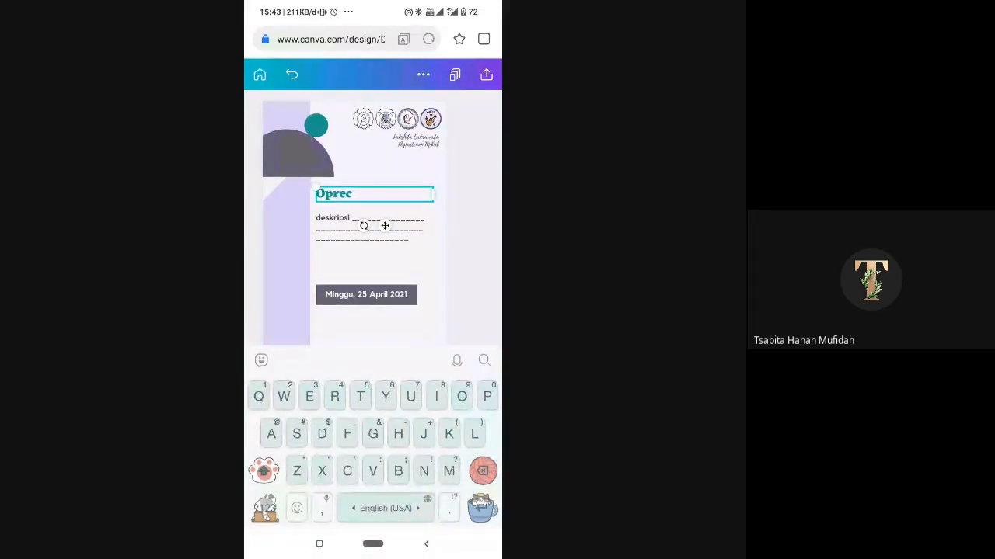
type("Anggota Mikat")
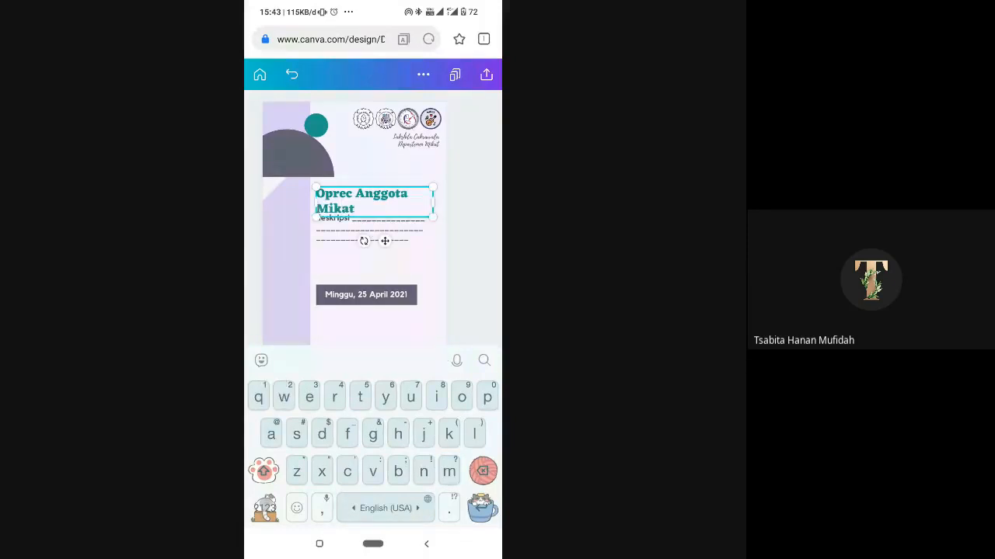
- Move the description text block slightly down so it clears the two-line title
mouse_move(433, 202)
left_mouse_down()
mouse_move(443, 202)
mouse_move(417, 202)
left_mouse_up()
left_click(370, 229)
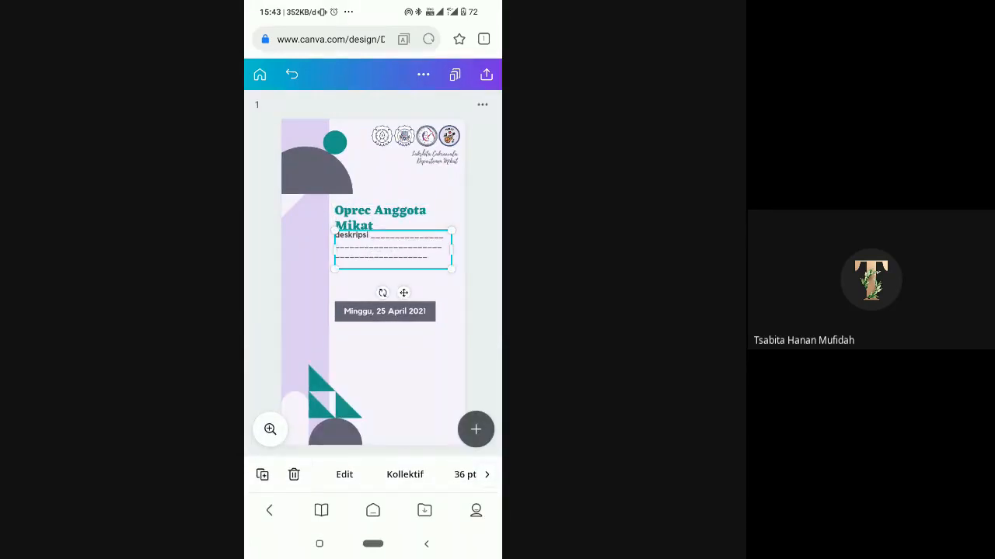
mouse_move(393, 250)
left_mouse_down()
mouse_move(394, 262)
mouse_move(393, 253)
left_mouse_up()
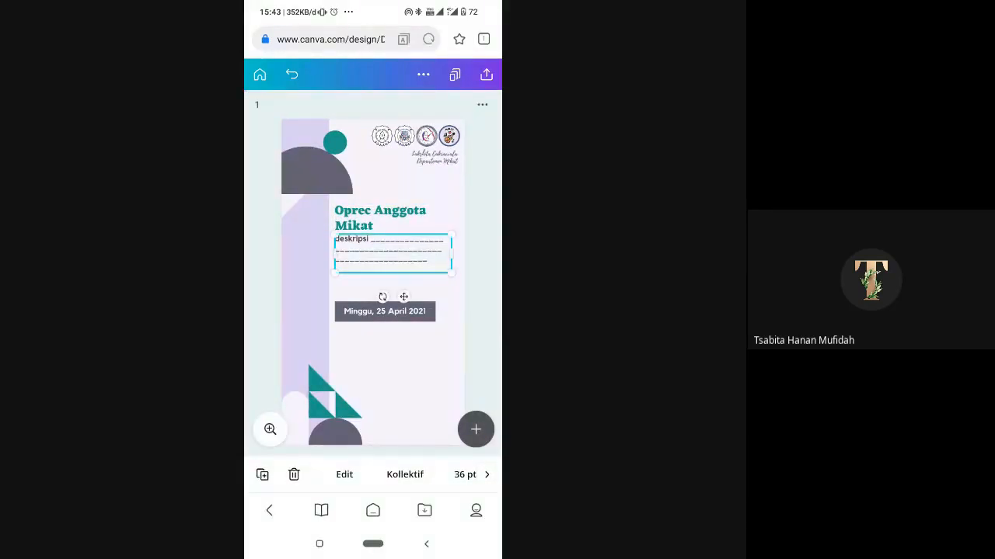
- Duplicate the date text and place the copy just below the grey date bar
double_click(385, 311)
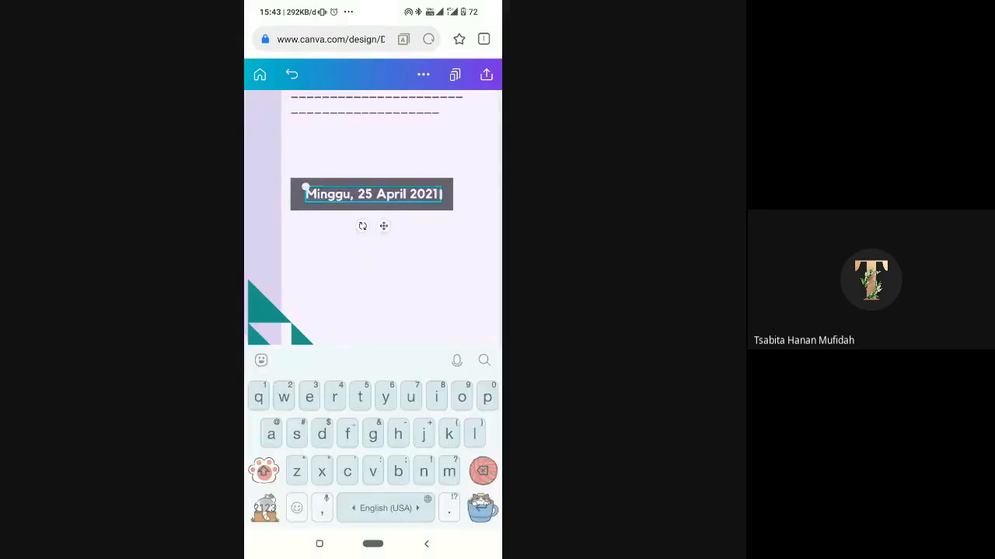
left_click(389, 272)
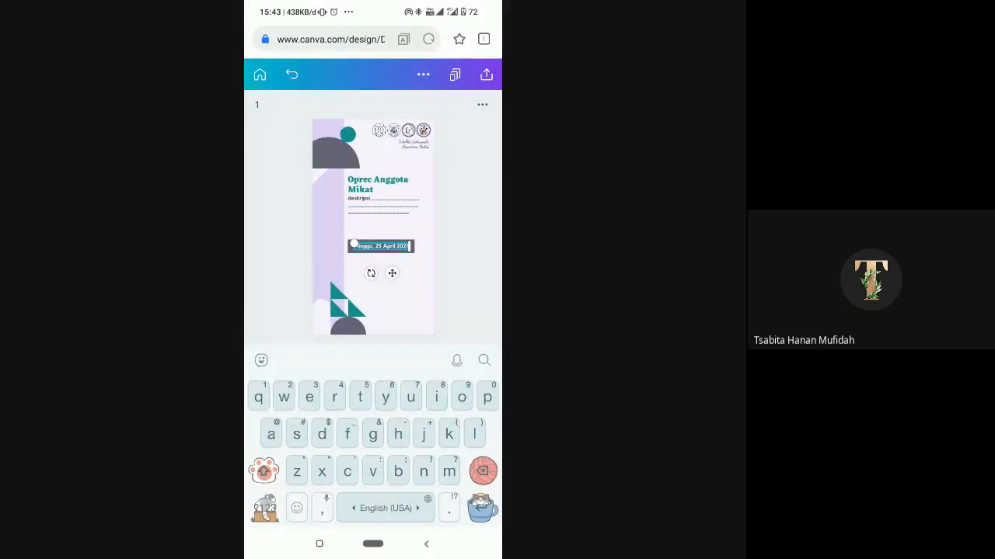
key("Escape")
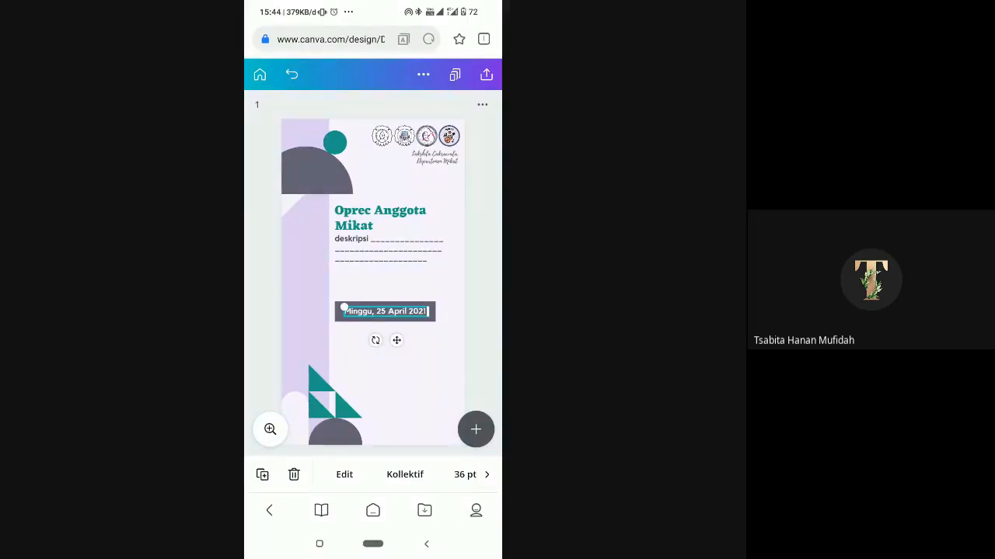
left_click(263, 474)
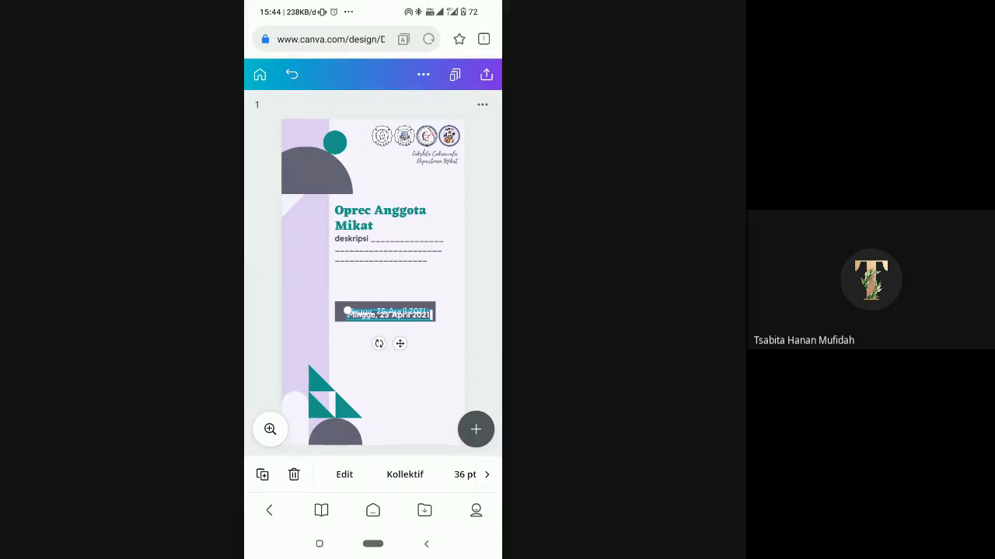
left_click_drag(385, 313, 394, 342)
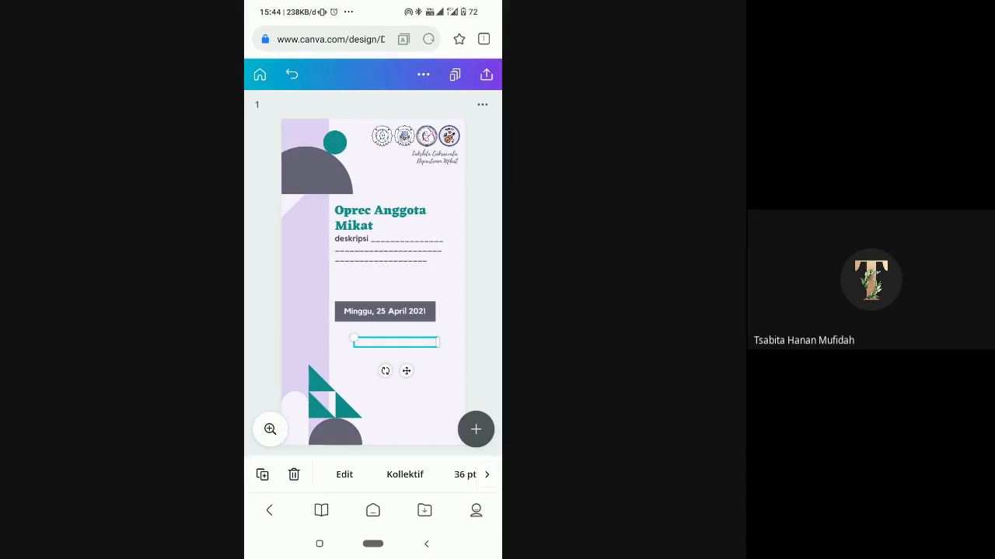
- Change the duplicated date text's colour to the dark grey document swatch
left_click_drag(435, 475, 220, 474)
left_click(333, 475)
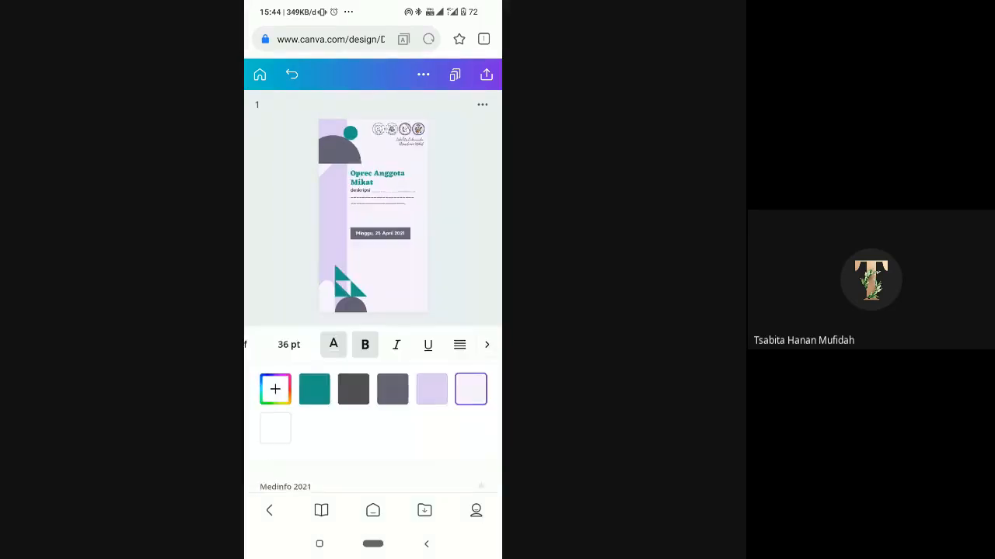
scroll(373, 420, "down", 2)
scroll(373, 436, "up", 1)
scroll(373, 435, "down", 1)
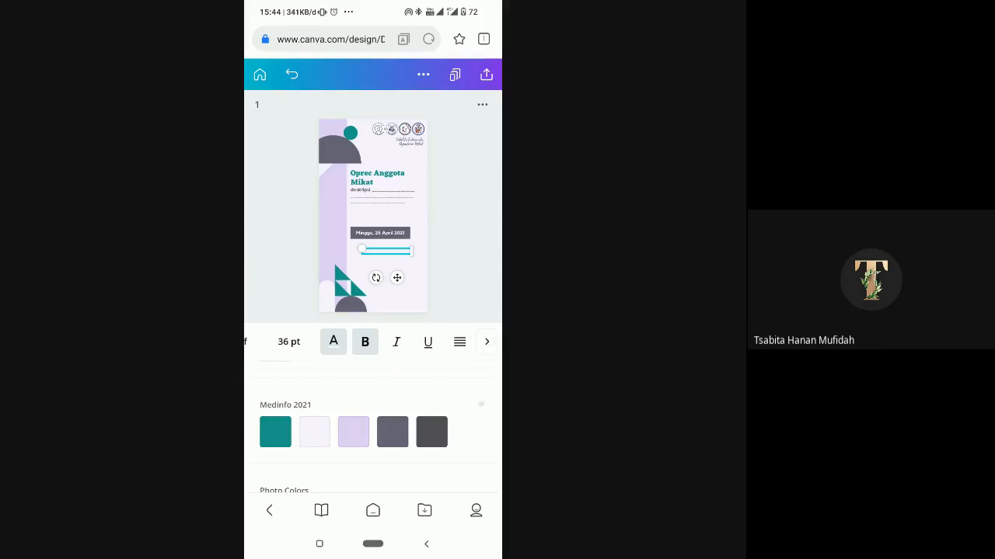
scroll(373, 427, "up", 3)
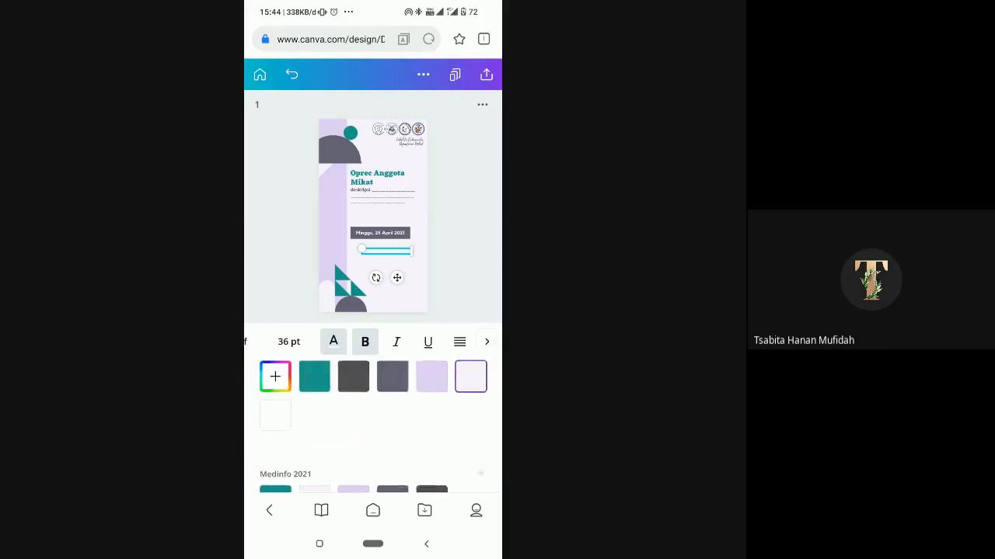
left_click(432, 423)
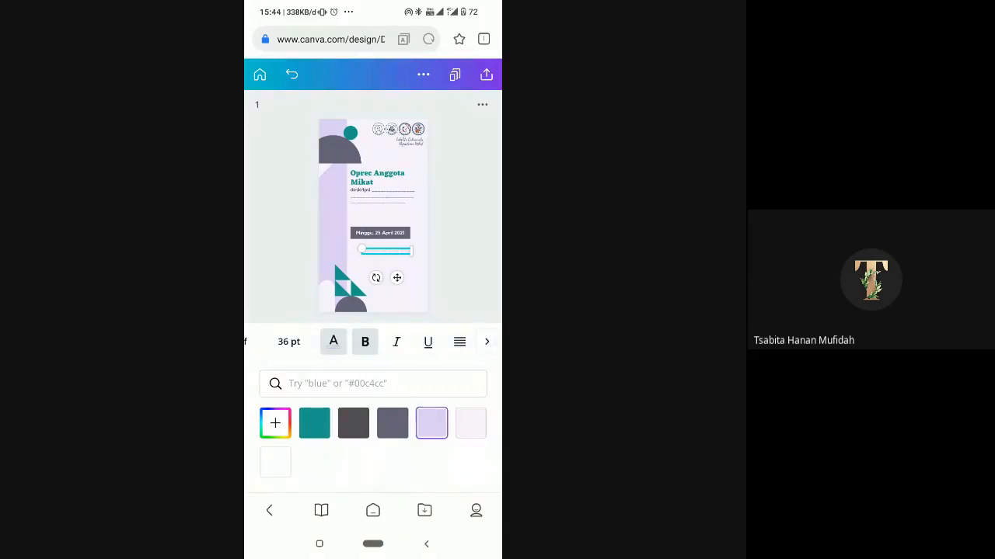
left_click(353, 423)
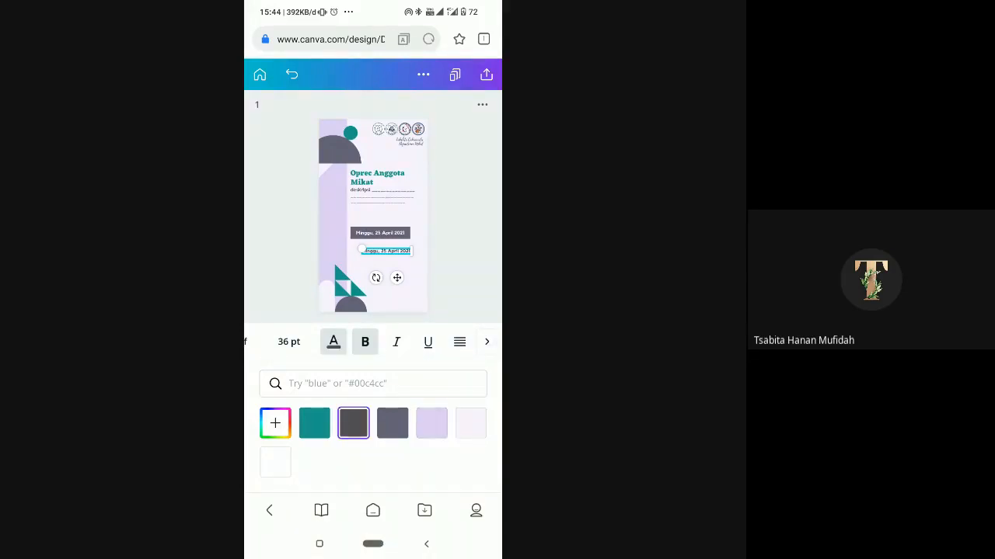
left_click(392, 424)
left_click(354, 424)
- Replace the duplicated date text with the registration link "bit.ly/pendaftaranmikat"
left_click(387, 251)
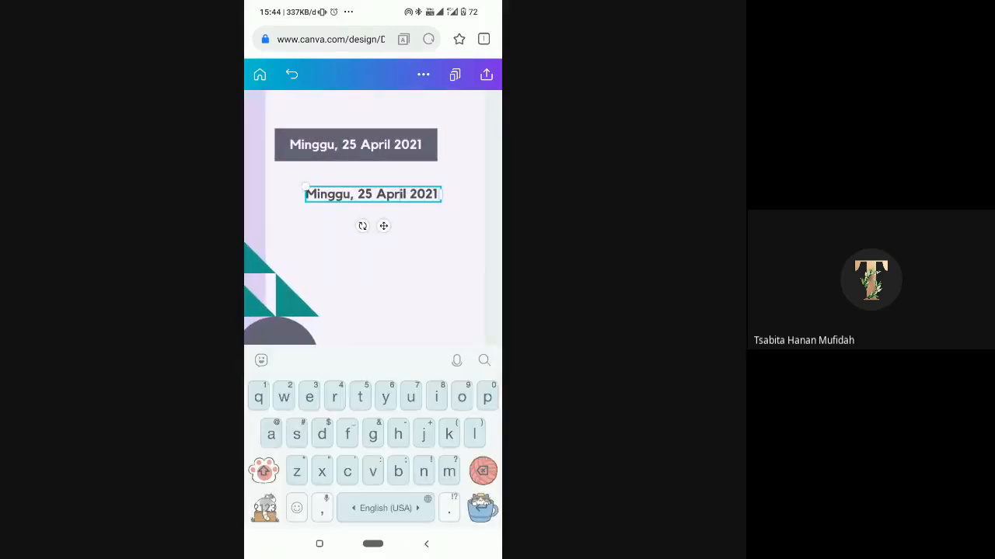
left_click(401, 194)
left_click(365, 194)
key("BackSpace")
key("BackSpace")
key("BackSpace")
key("BackSpace")
key("BackSpace")
key("BackSpace")
key("BackSpace")
key("BackSpace")
key("BackSpace")
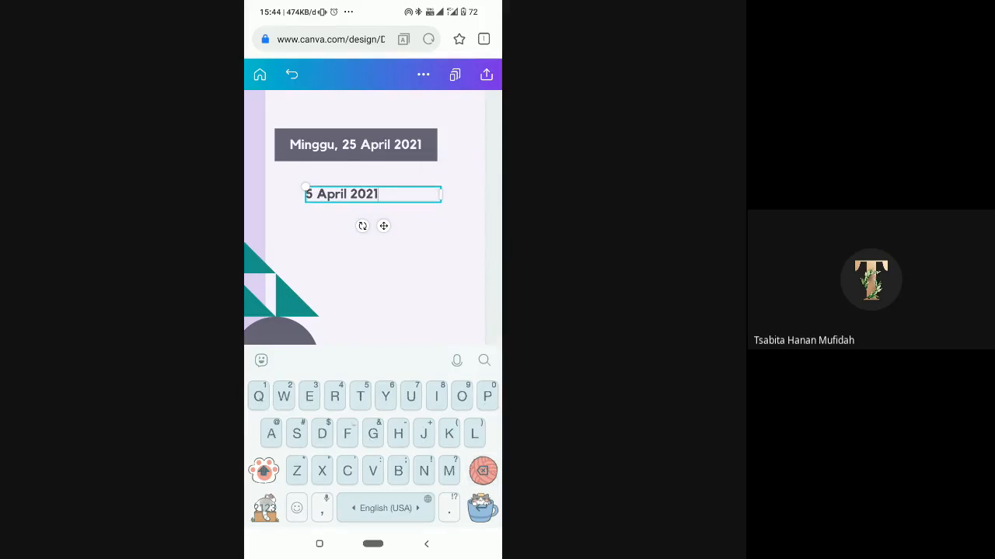
key("BackSpace")
key("BackSpace")
key("BackSpace")
key("BackSpace")
key("BackSpace")
key("BackSpace")
key("BackSpace")
key("BackSpace")
key("BackSpace")
key("BackSpace")
key("BackSpace")
key("BackSpace")
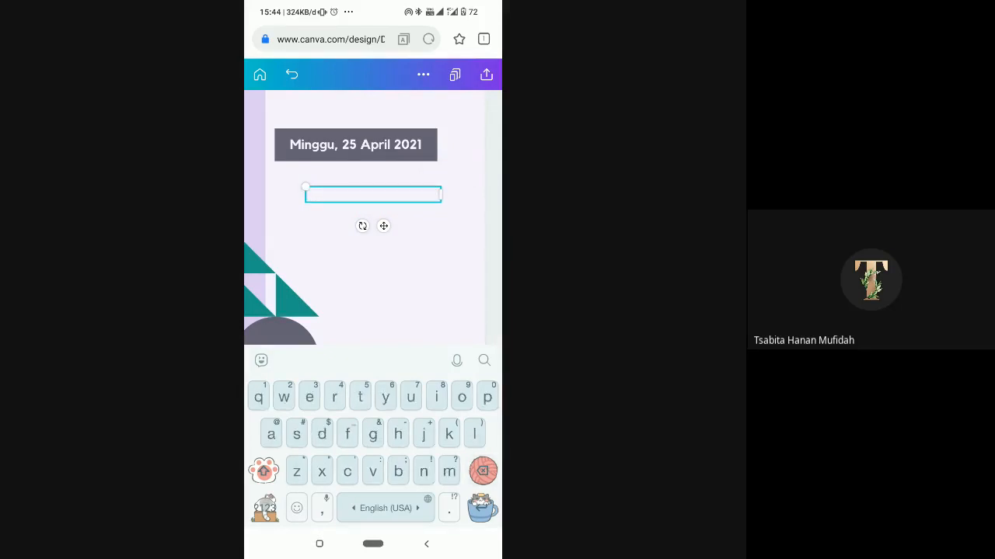
type("bit.ly/pendaf")
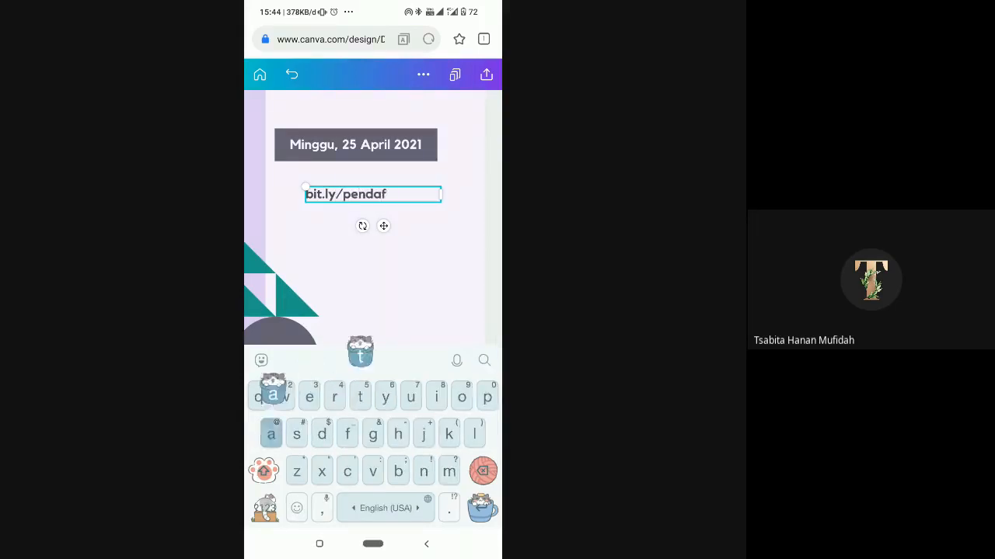
type("taranmikat")
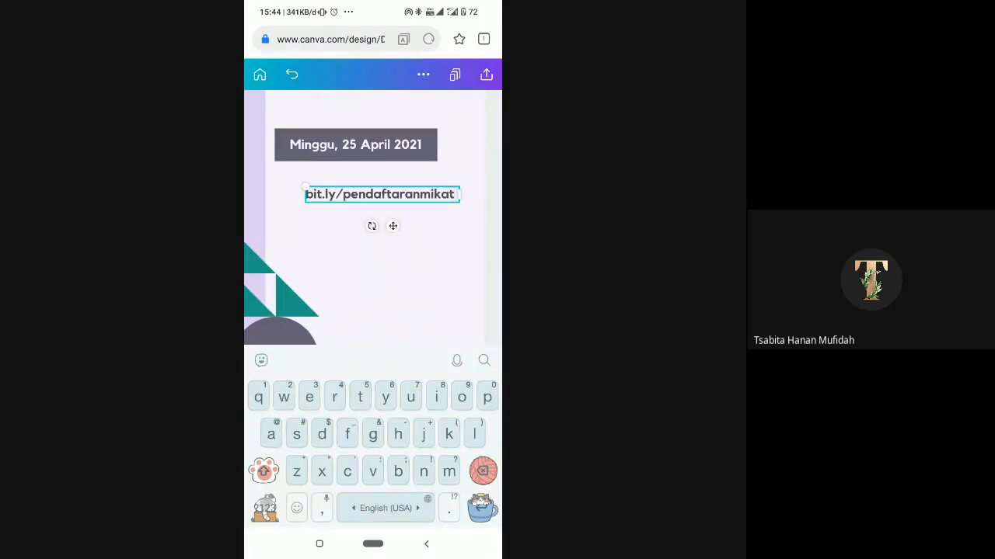
- Move the registration link up so it sits directly beneath the grey date bar
left_click_drag(393, 226, 373, 209)
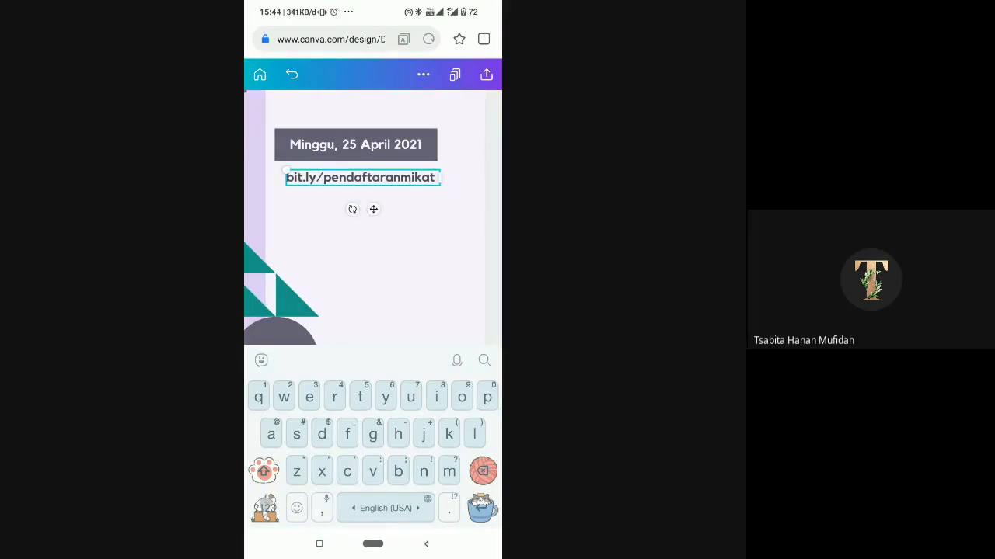
left_click(427, 544)
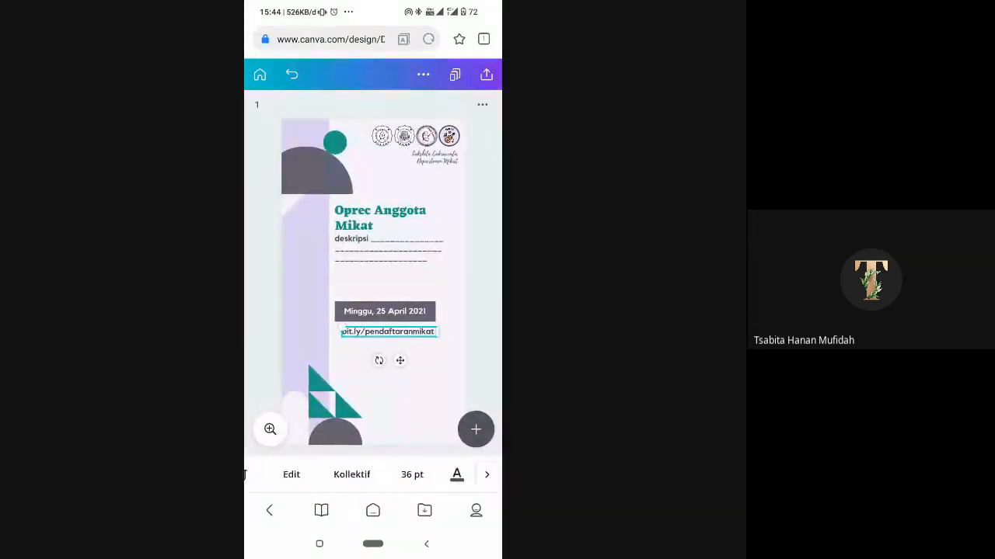
scroll(373, 475, "right", 4)
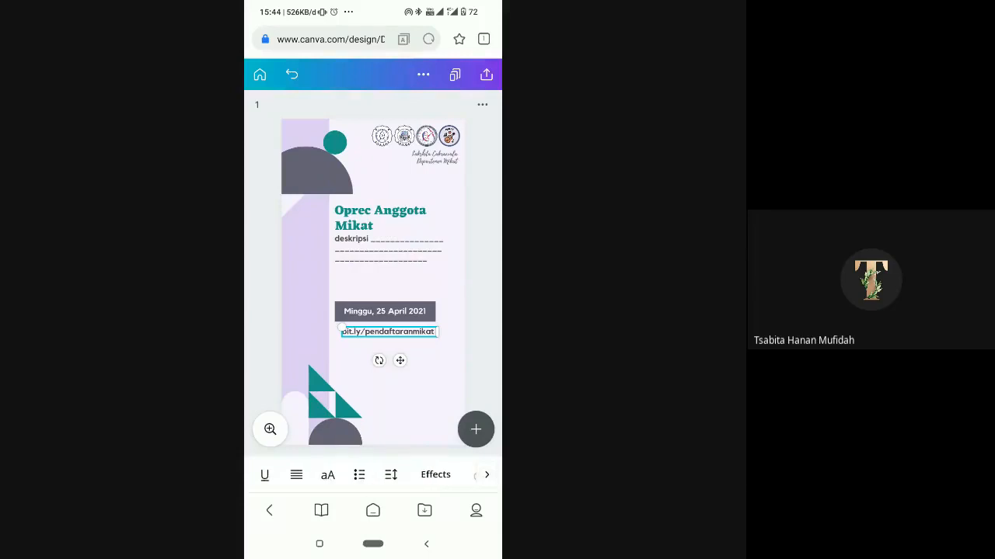
left_click(483, 310)
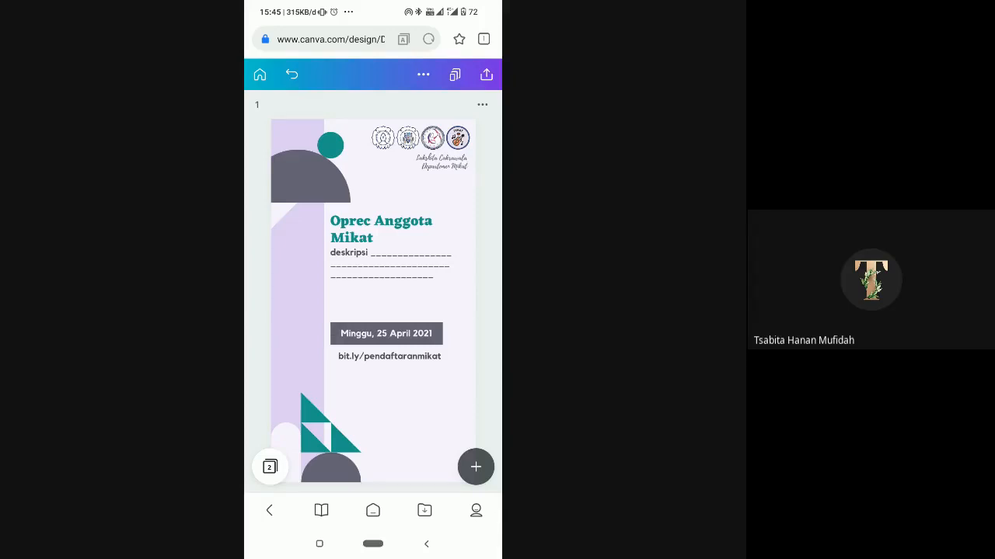
- Search the elements for "Frame" and add the scalloped-edge photo frame to the story
left_click(475, 466)
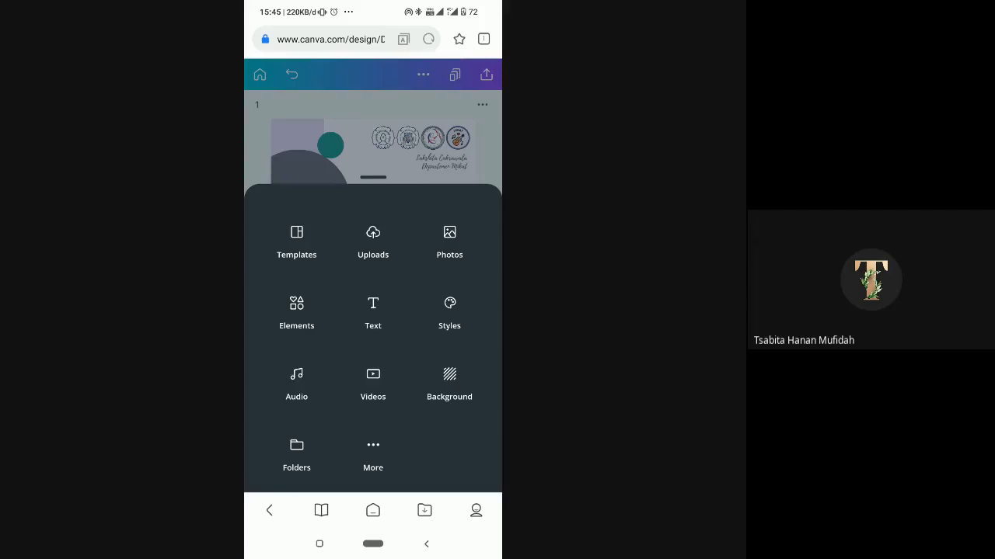
left_click(296, 313)
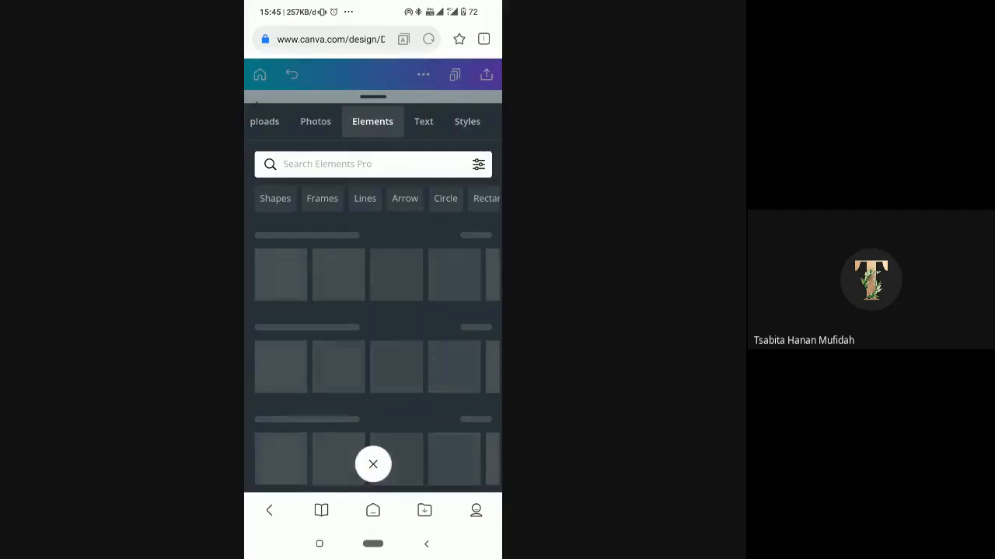
left_click(365, 164)
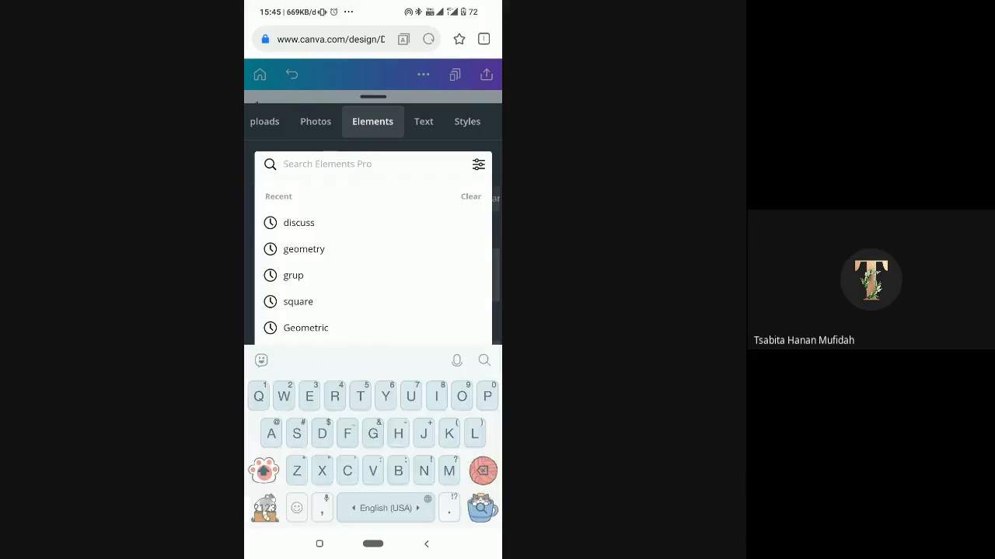
type("Frame")
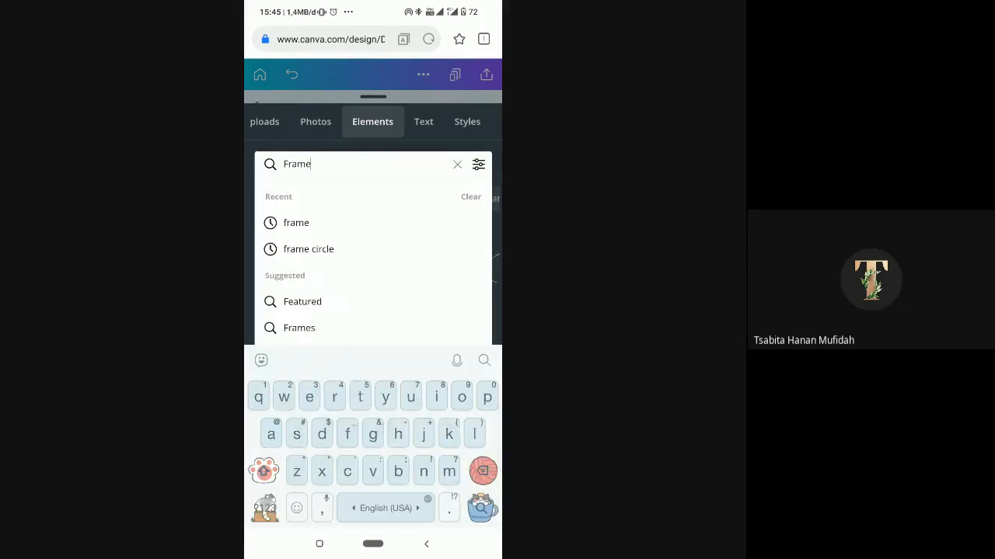
key("Return")
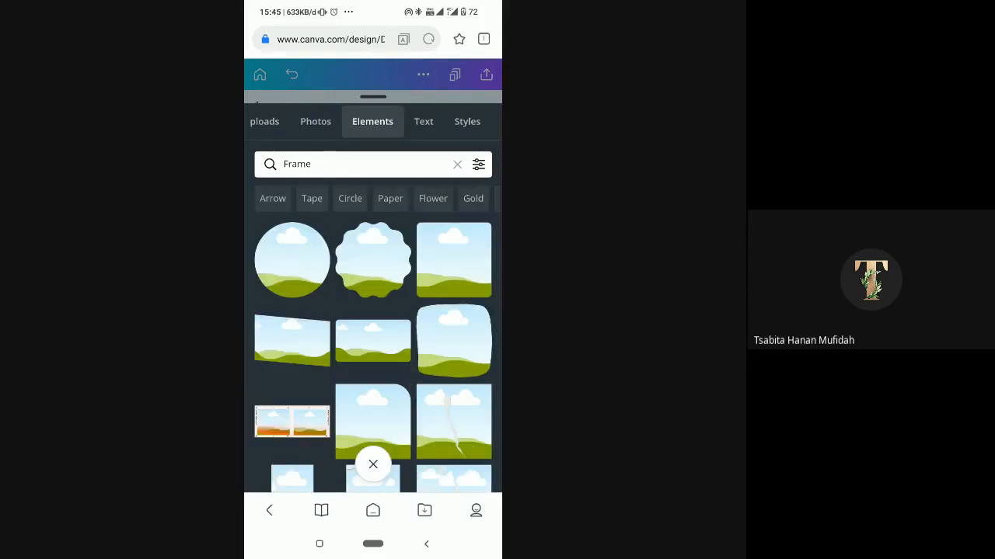
scroll(373, 322, "down", 1)
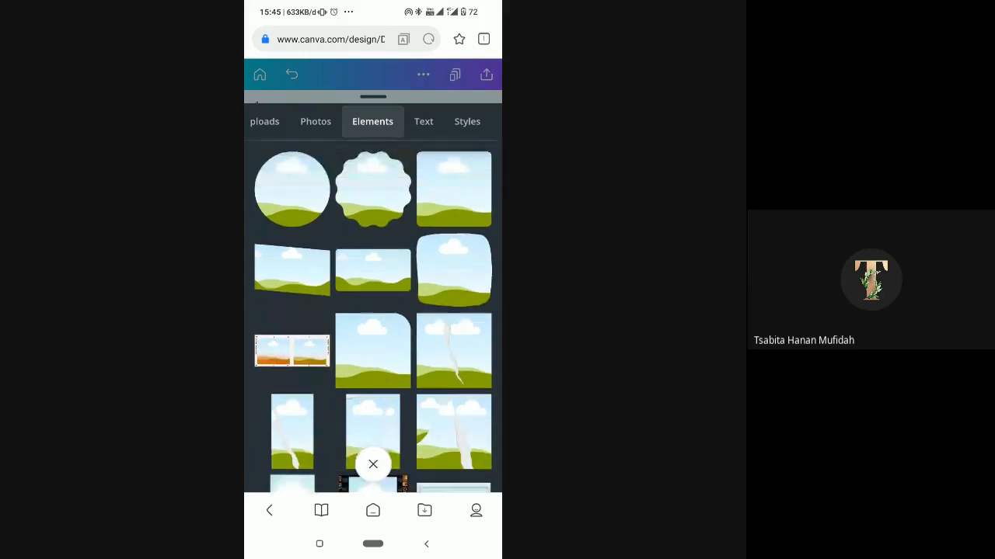
scroll(373, 323, "up", 1)
left_click(373, 248)
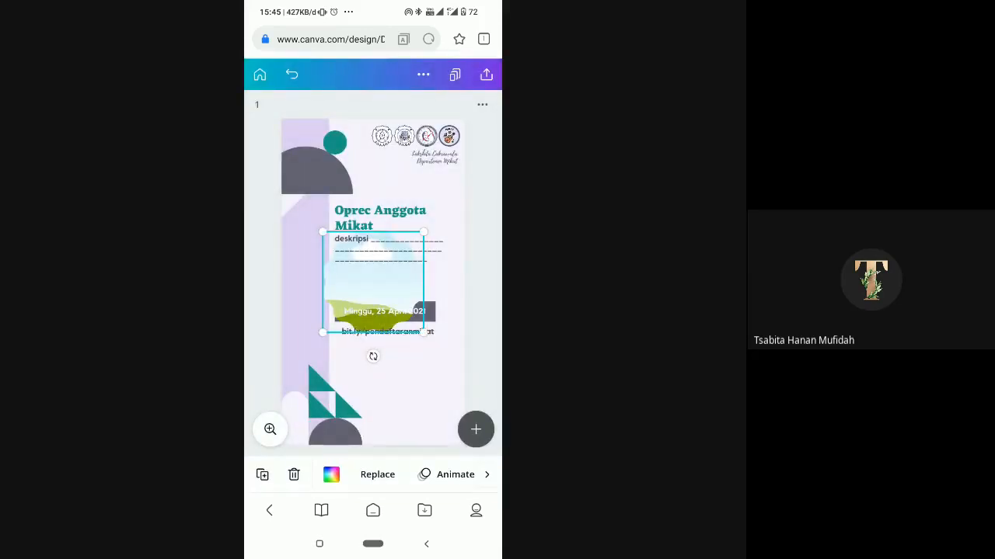
- Move the scalloped frame down and left, and fill it with an uploaded video-call screenshot of the speaker
left_click_drag(373, 282, 339, 308)
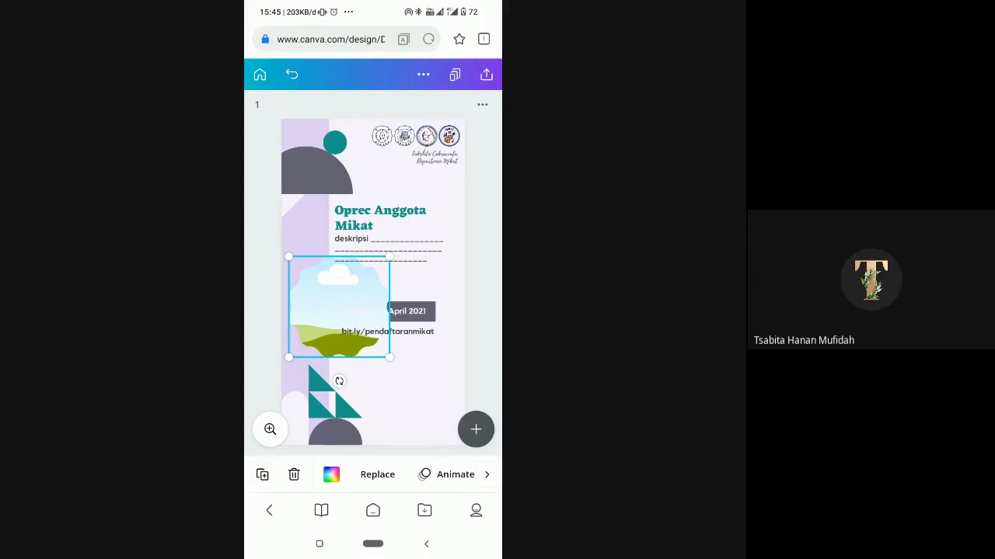
left_click(378, 475)
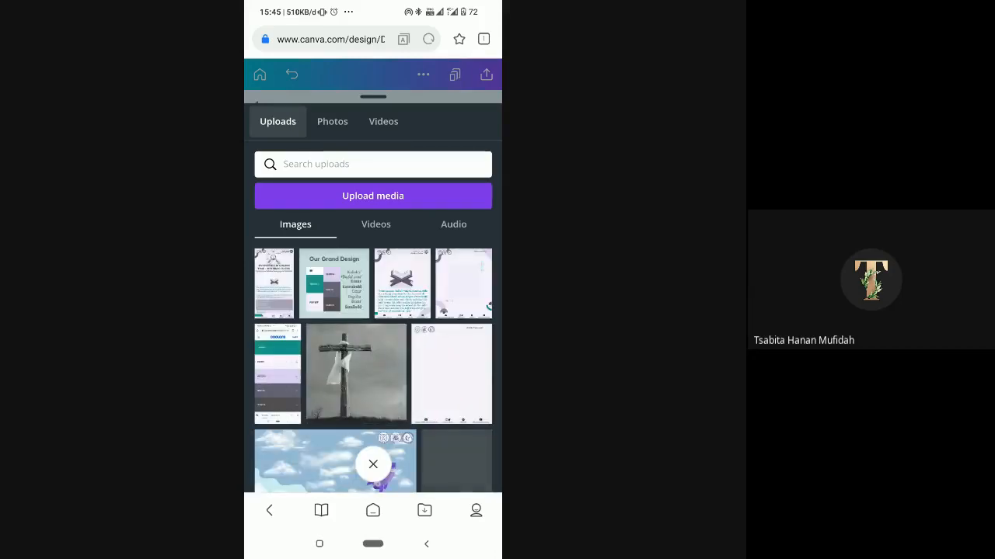
scroll(373, 365, "down", 5)
scroll(373, 366, "down", 5)
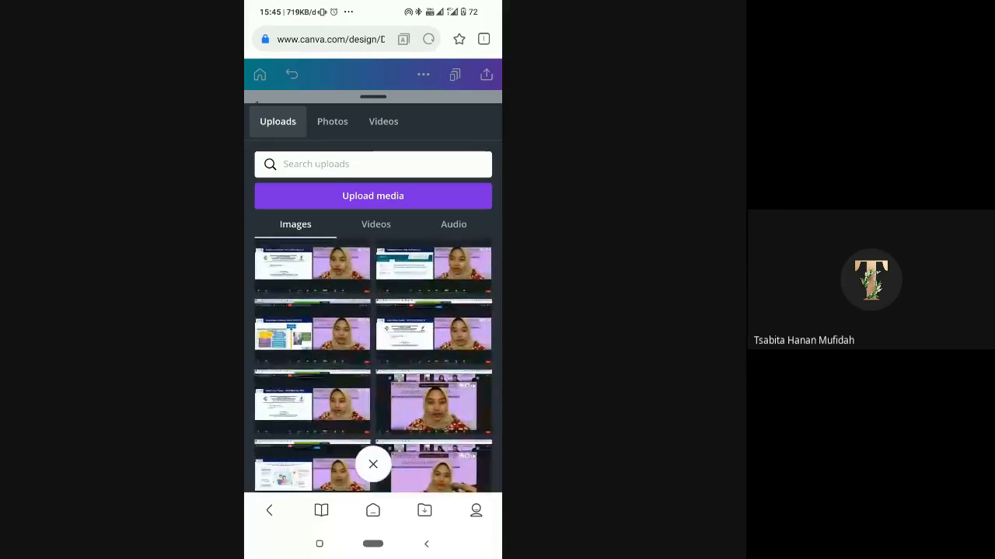
left_click(373, 463)
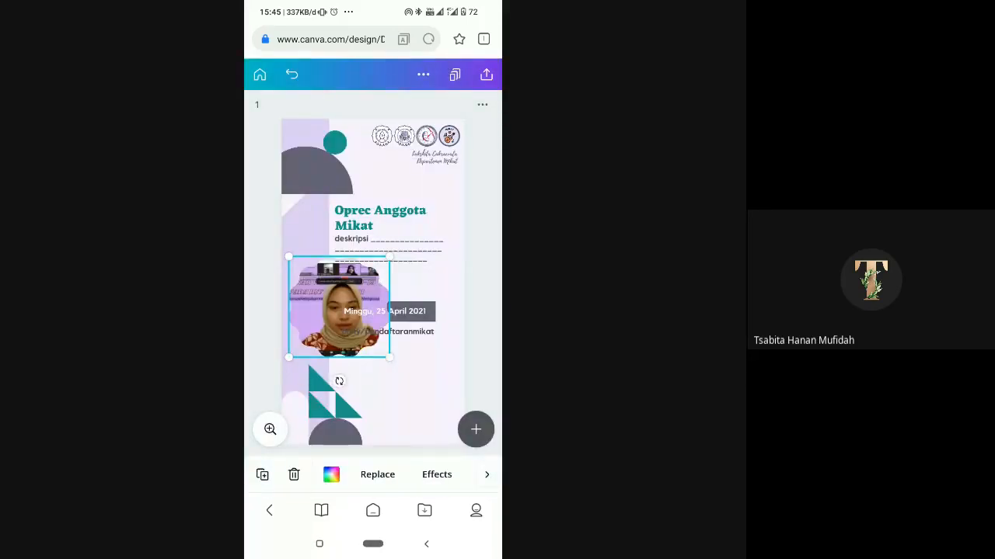
- Shift the picture slightly left inside the scalloped frame's crop and apply it
double_click(339, 308)
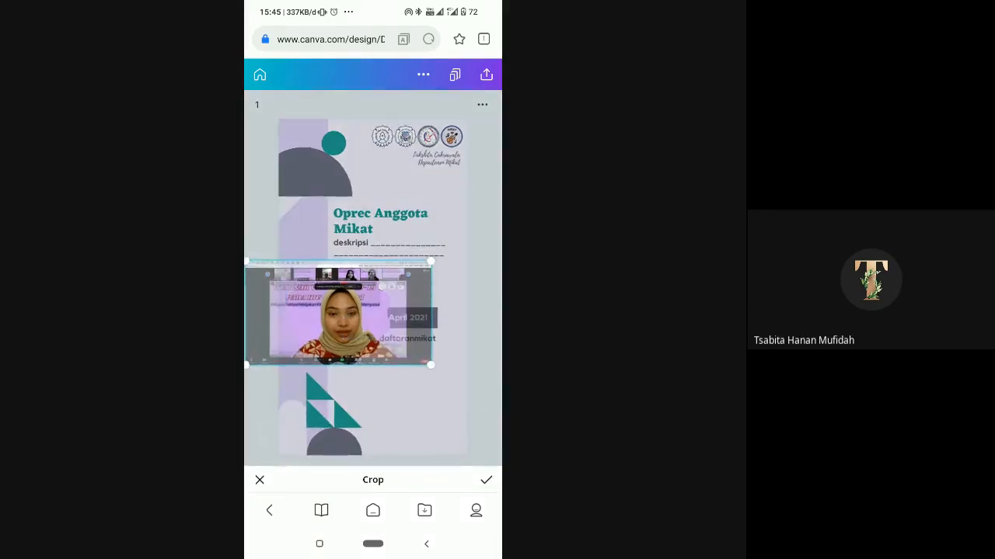
mouse_move(339, 313)
left_mouse_down()
mouse_move(353, 313)
mouse_move(322, 313)
mouse_move(334, 314)
left_mouse_up()
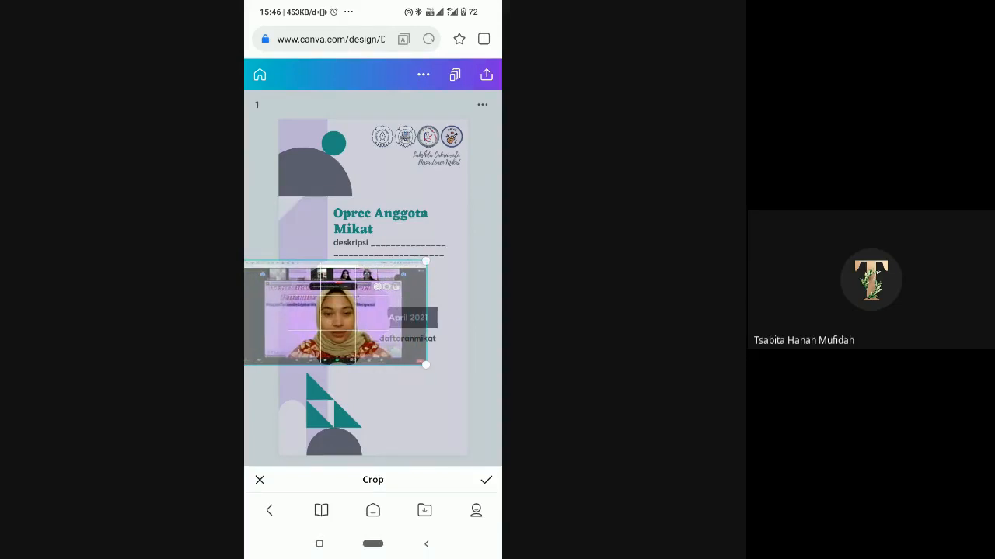
left_click(486, 479)
- Shrink the framed picture and place it in the story's empty lower-right corner
left_click_drag(339, 307, 362, 273)
left_click_drag(412, 324, 373, 284)
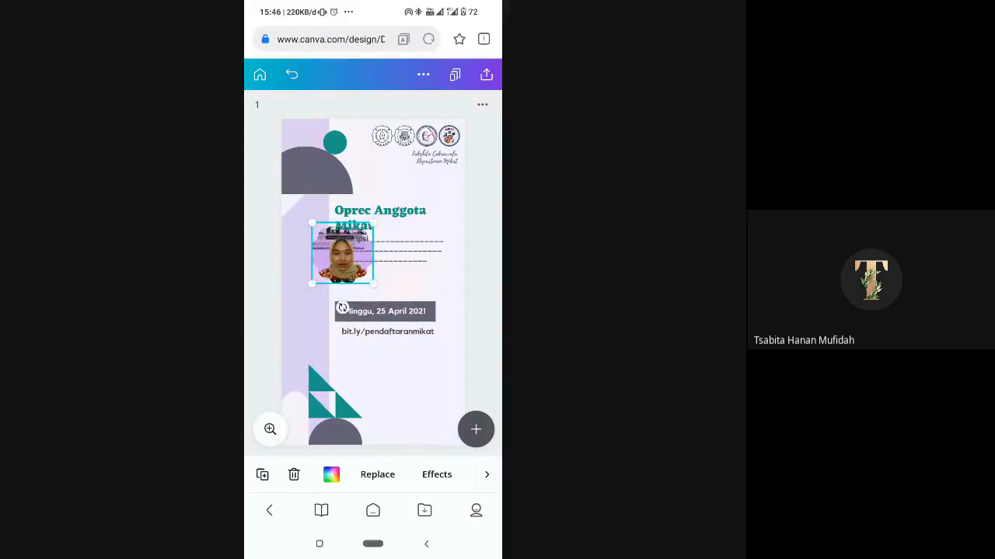
left_click_drag(341, 252, 423, 393)
left_click(377, 283)
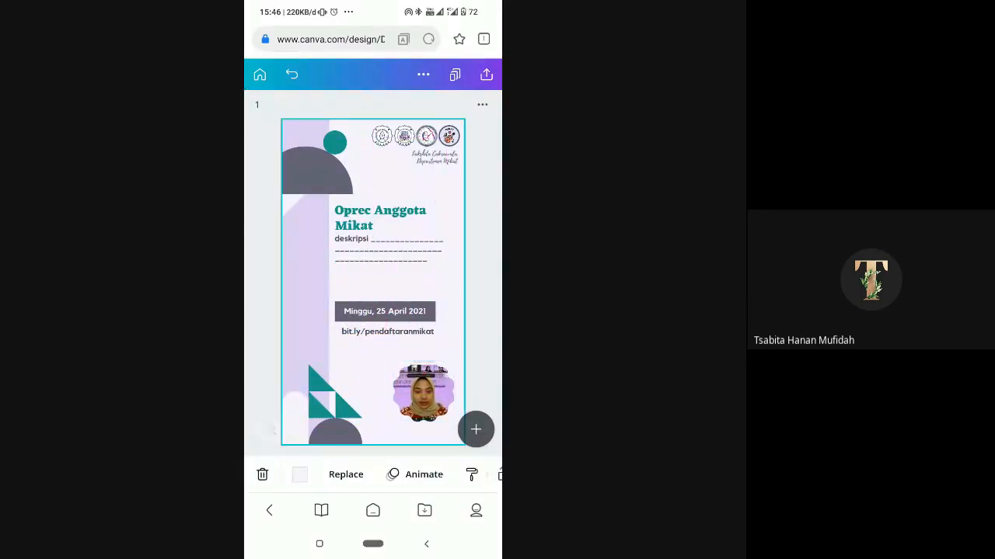
- Delete the picture from the scalloped frame, and delete the empty frame as well
left_click(423, 393)
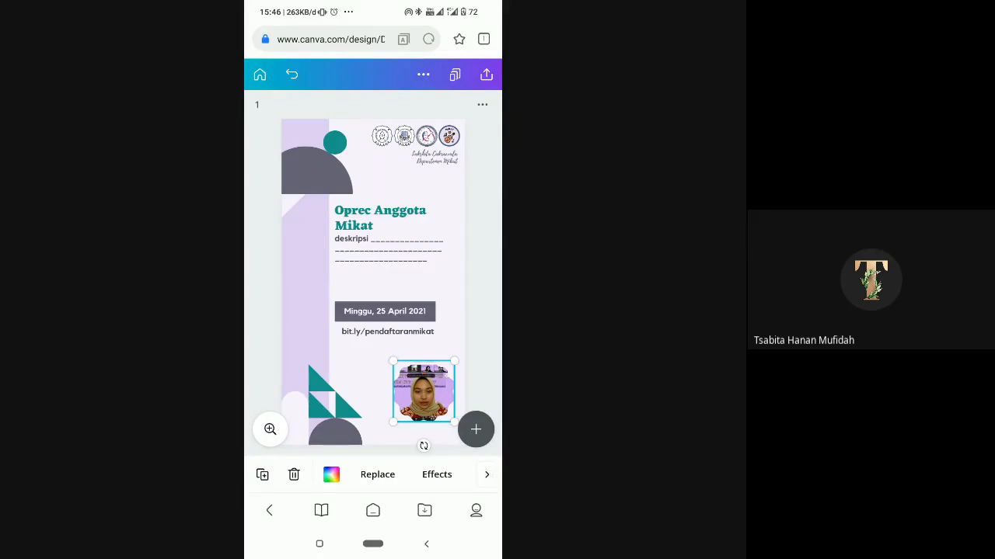
left_click(294, 474)
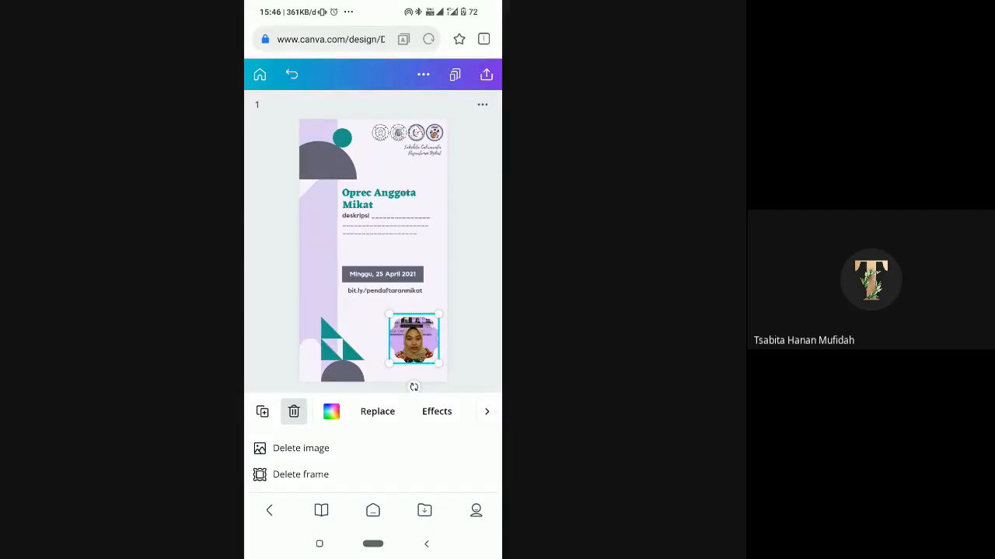
left_click(293, 412)
left_click(294, 474)
left_click(301, 475)
left_click(301, 449)
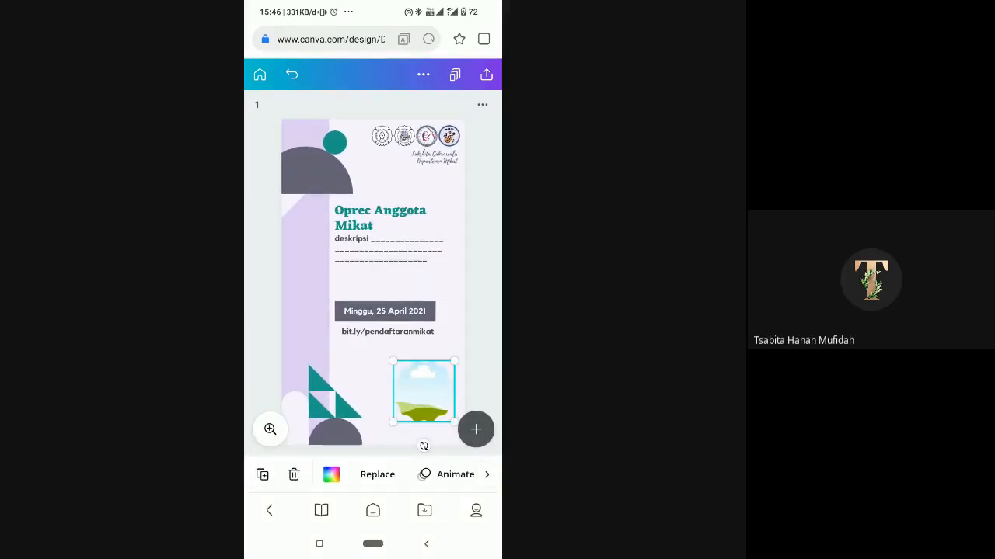
left_click(294, 475)
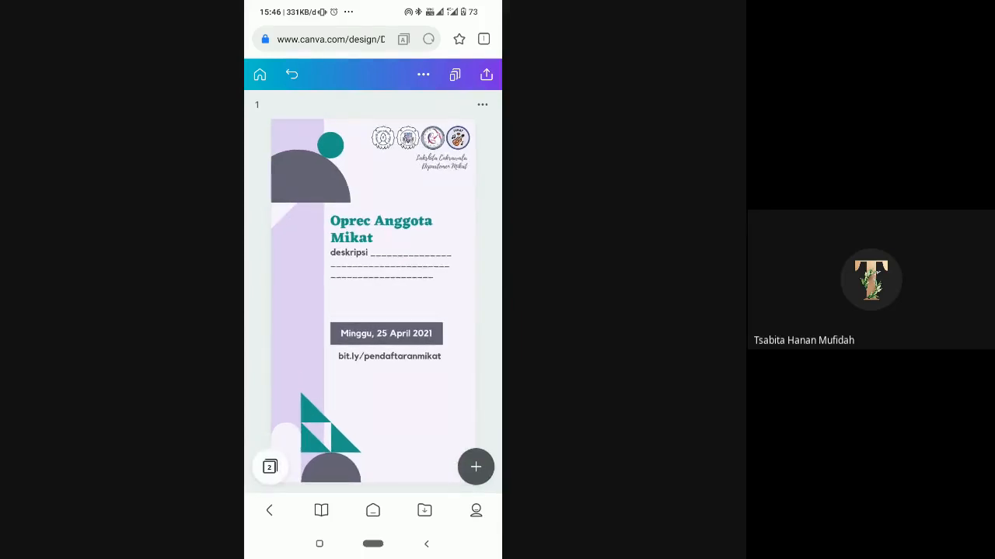
left_click(424, 75)
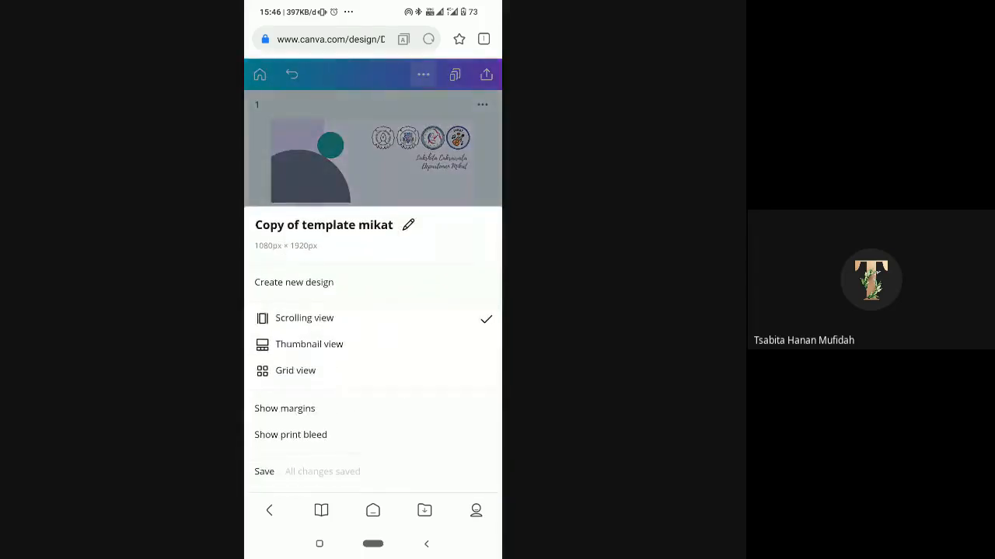
scroll(373, 388, "down", 2)
scroll(373, 342, "down", 1)
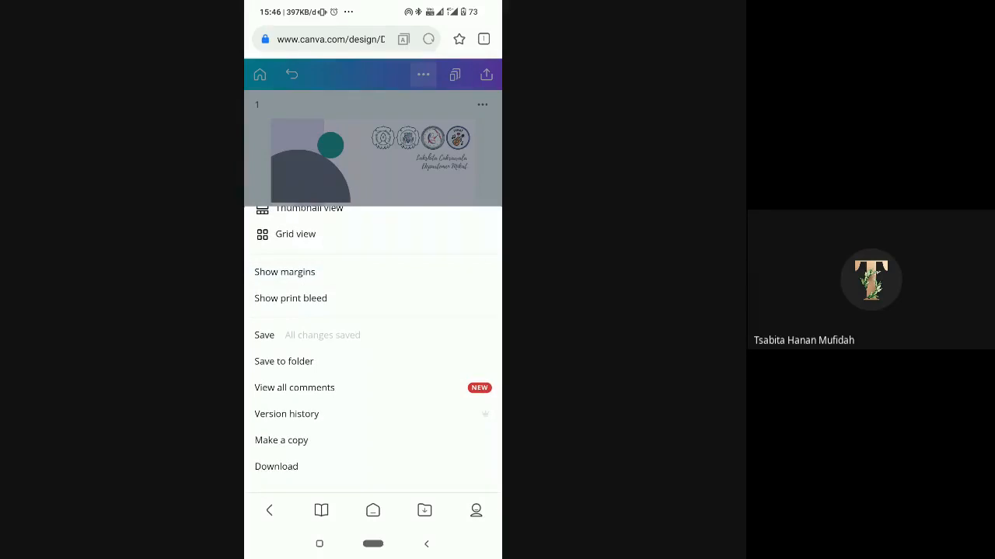
left_click(373, 148)
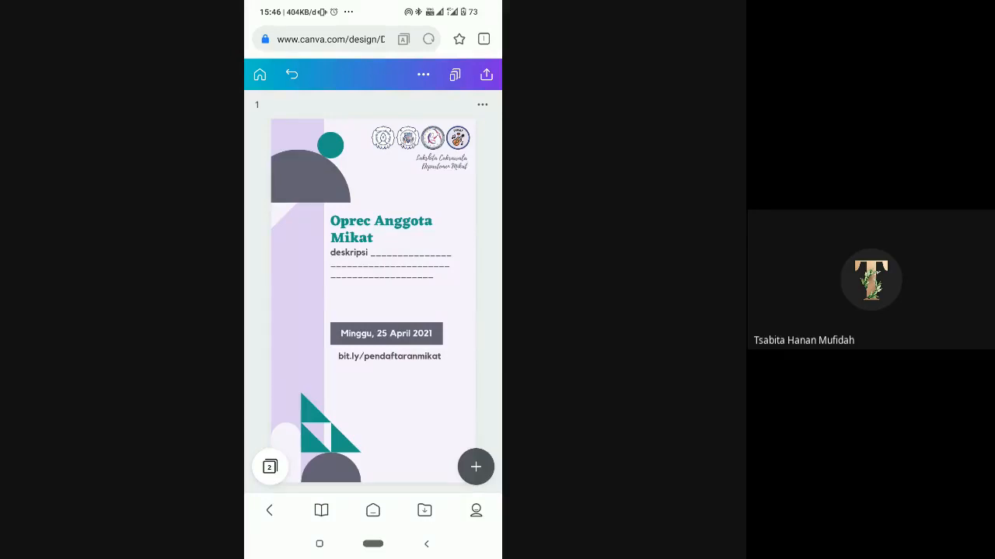
scroll(373, 302, "right", 5)
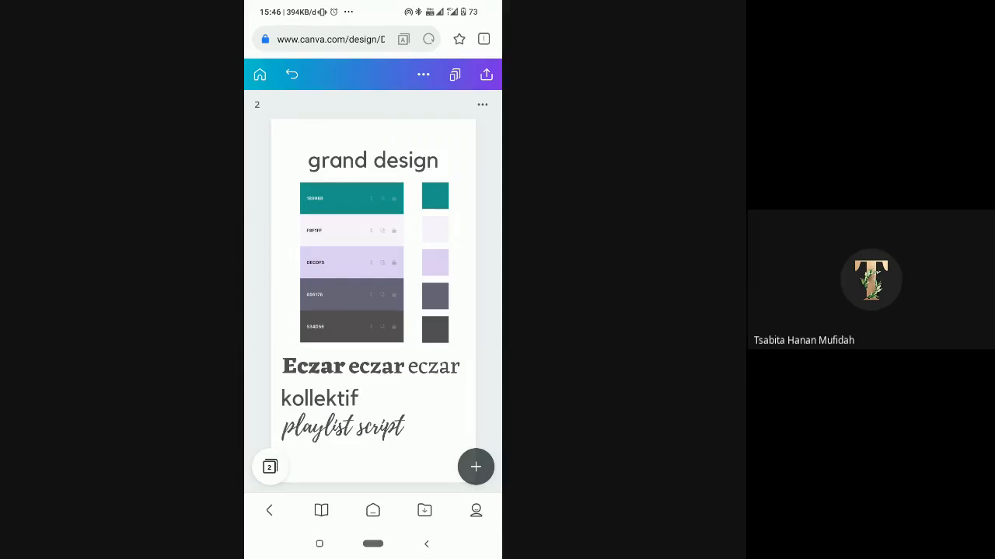
left_click_drag(373, 6, 373, 311)
scroll(373, 311, "down", 3)
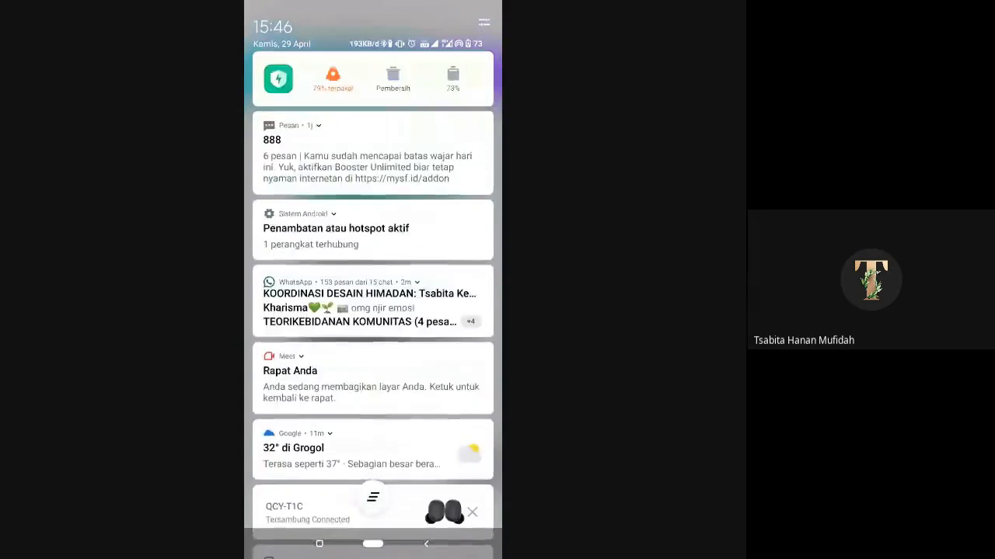
scroll(373, 311, "down", 8)
left_click_drag(373, 467, 373, 156)
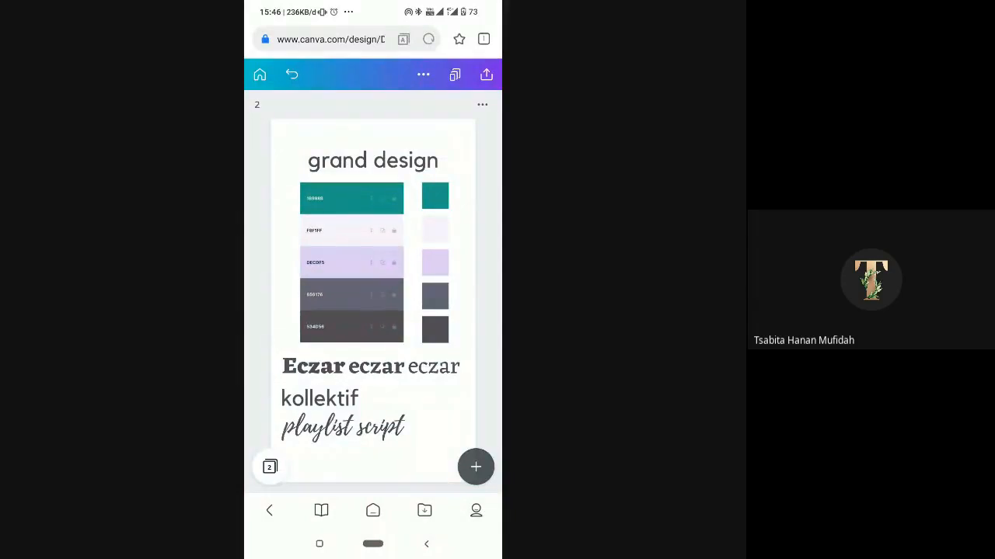
scroll(373, 302, "left", 5)
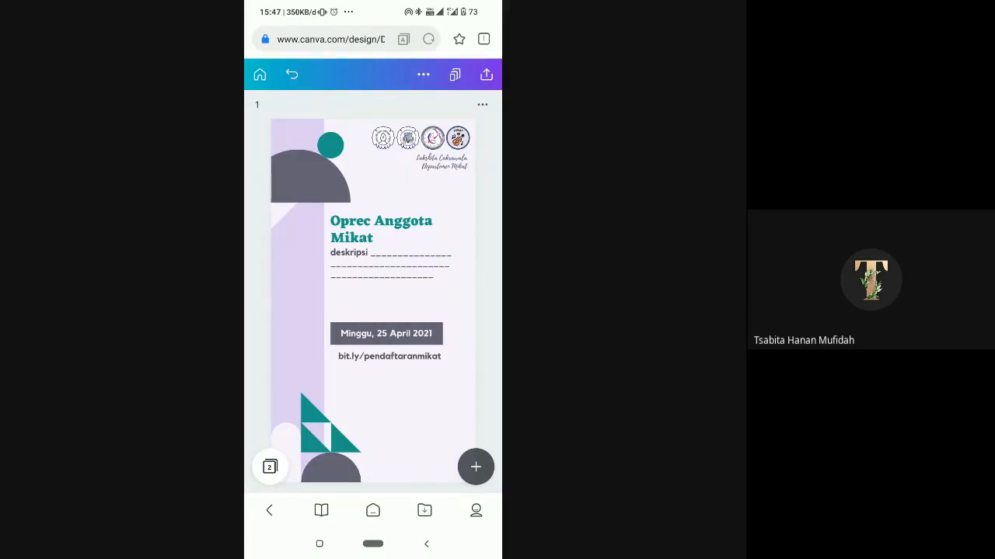
- Open the design's download settings and examine the available file types, keeping PNG selected
left_click(423, 74)
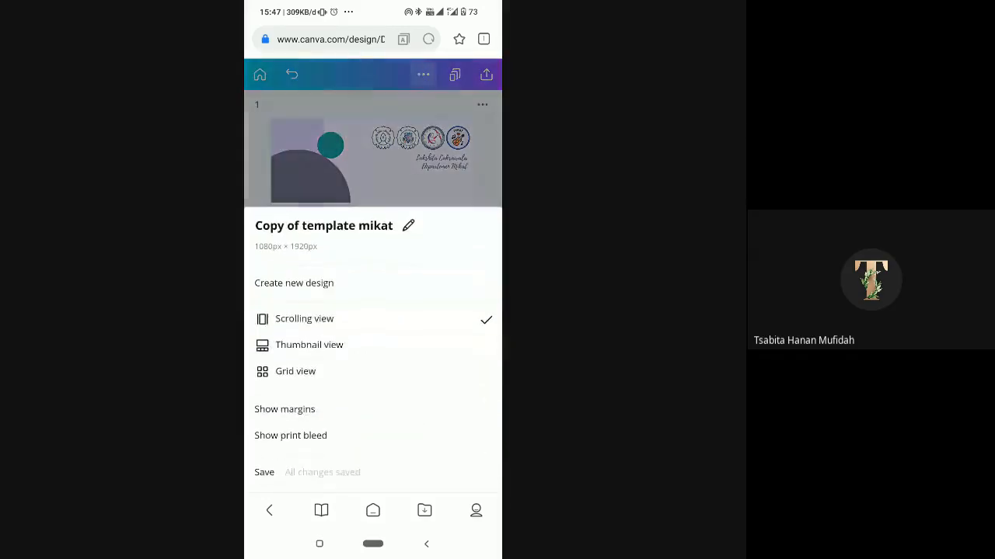
scroll(373, 370, "down", 2)
scroll(373, 350, "down", 3)
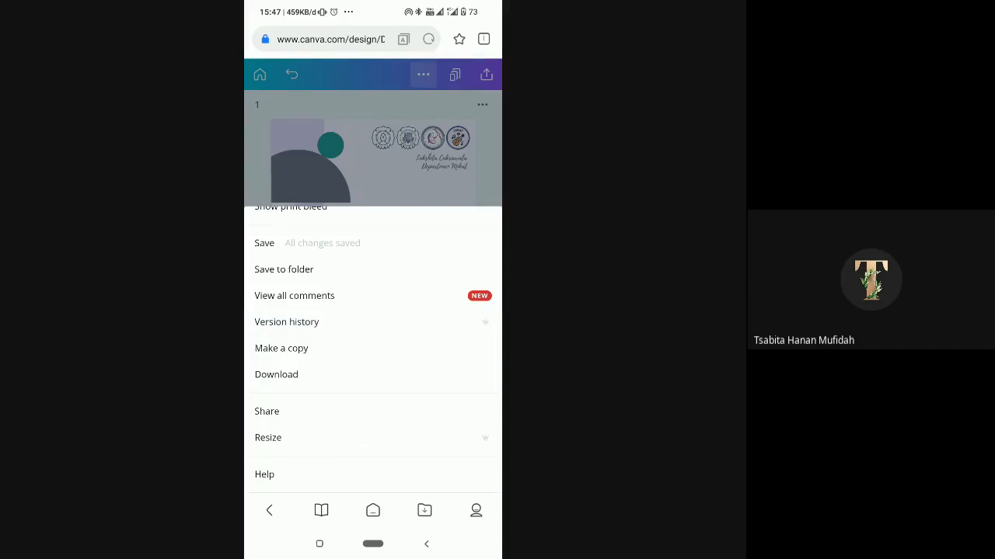
left_click(276, 375)
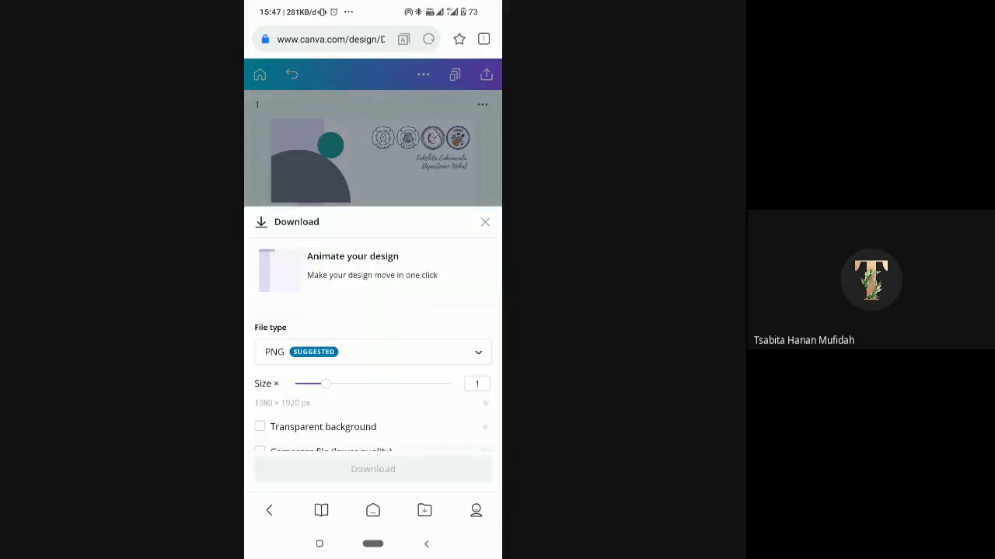
left_click(373, 352)
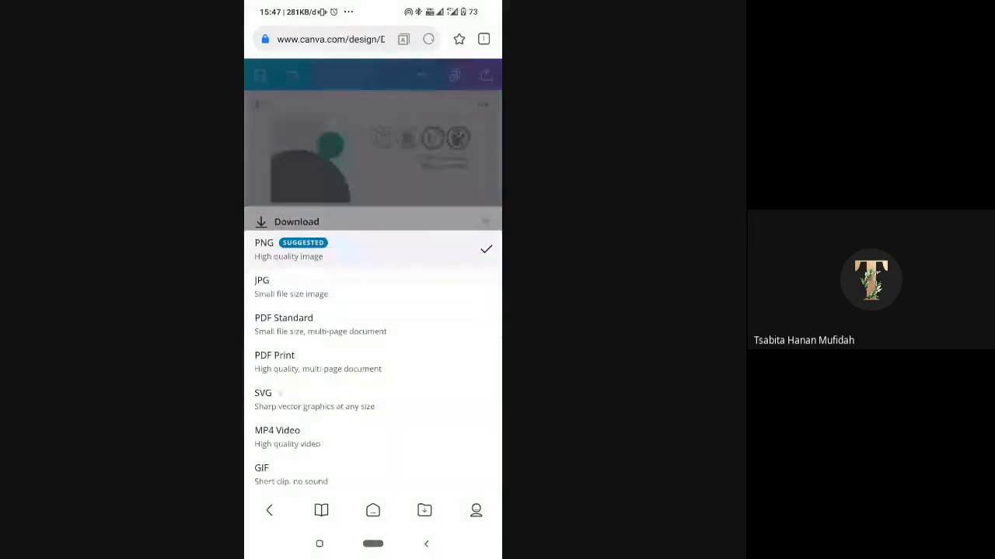
left_click(373, 400)
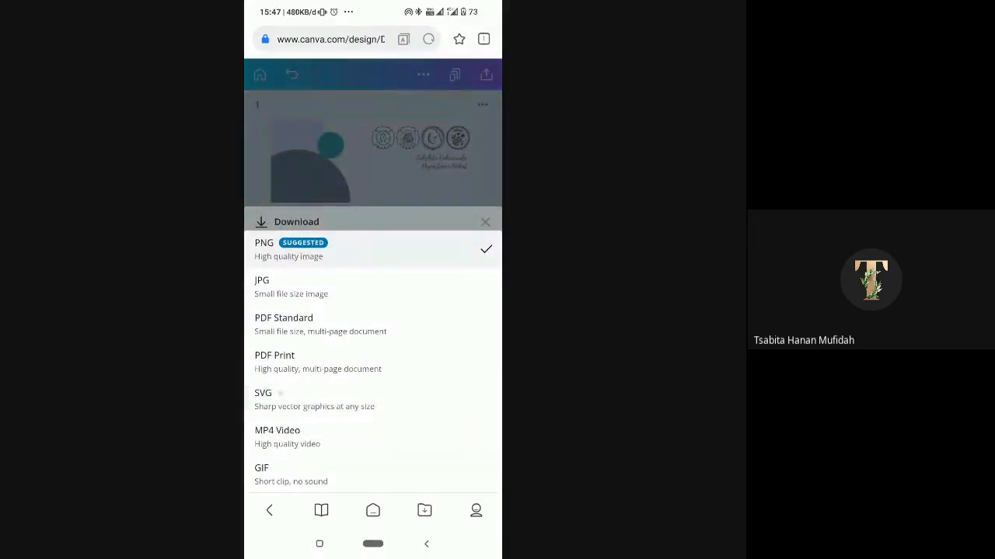
left_click(373, 250)
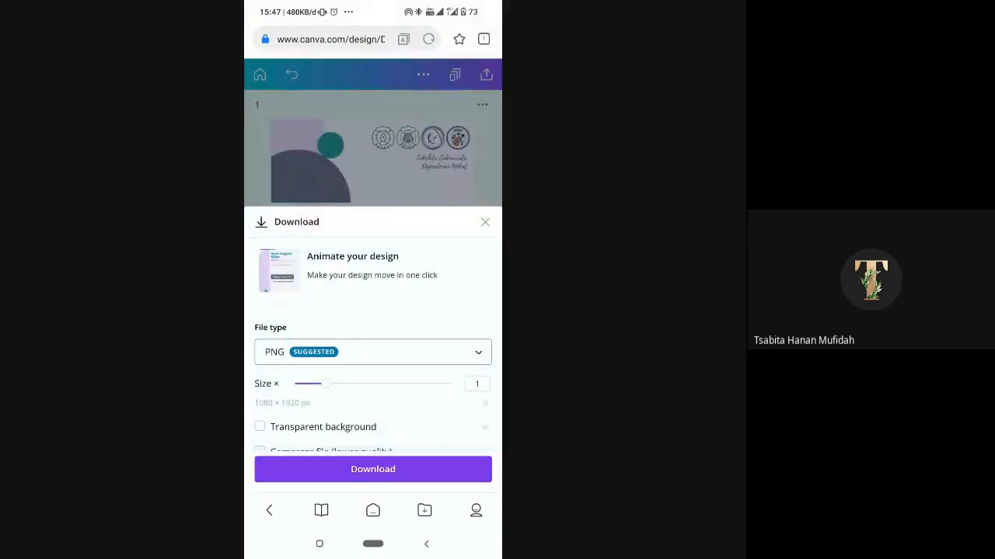
left_click(373, 352)
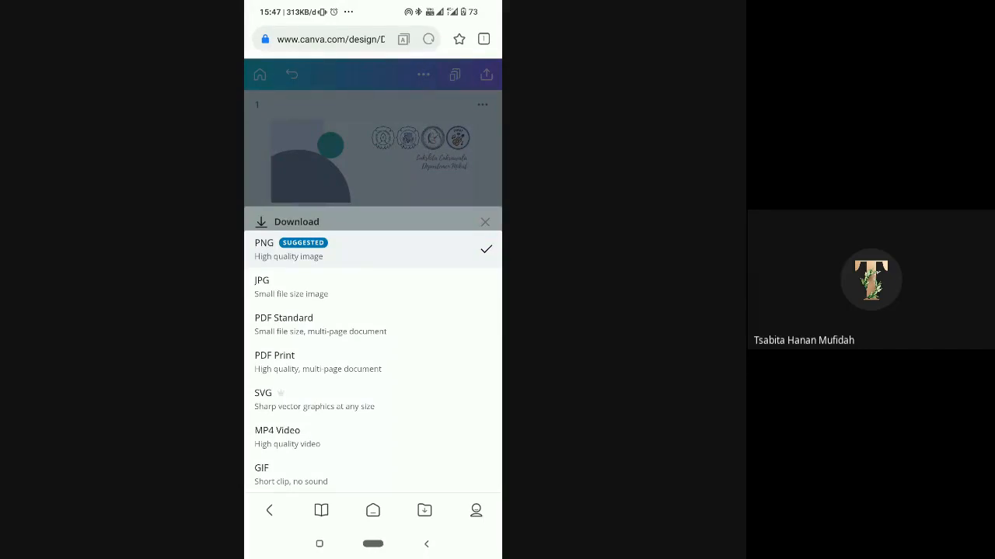
left_click(373, 250)
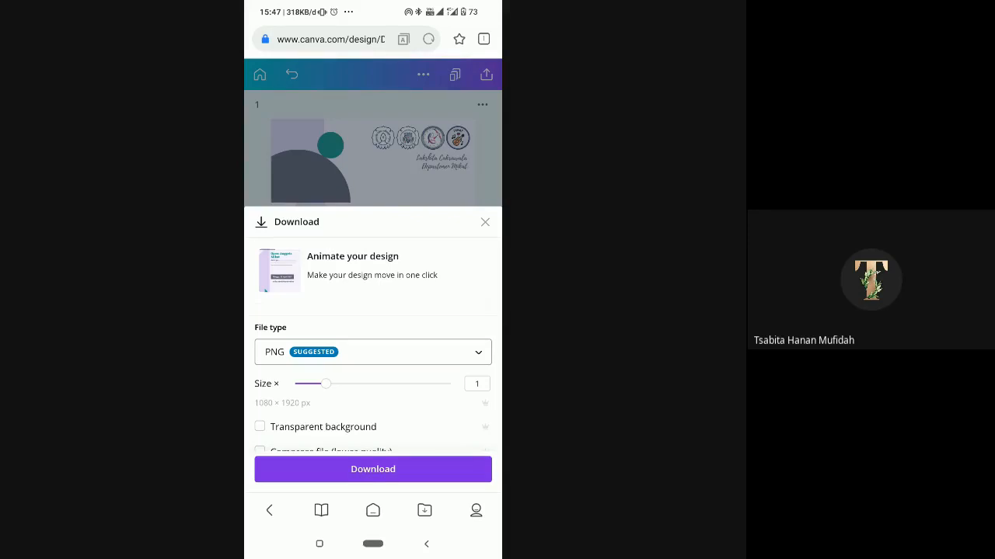
- Try PDF Standard as the download file type for all pages, and close the download settings without downloading
left_click(373, 352)
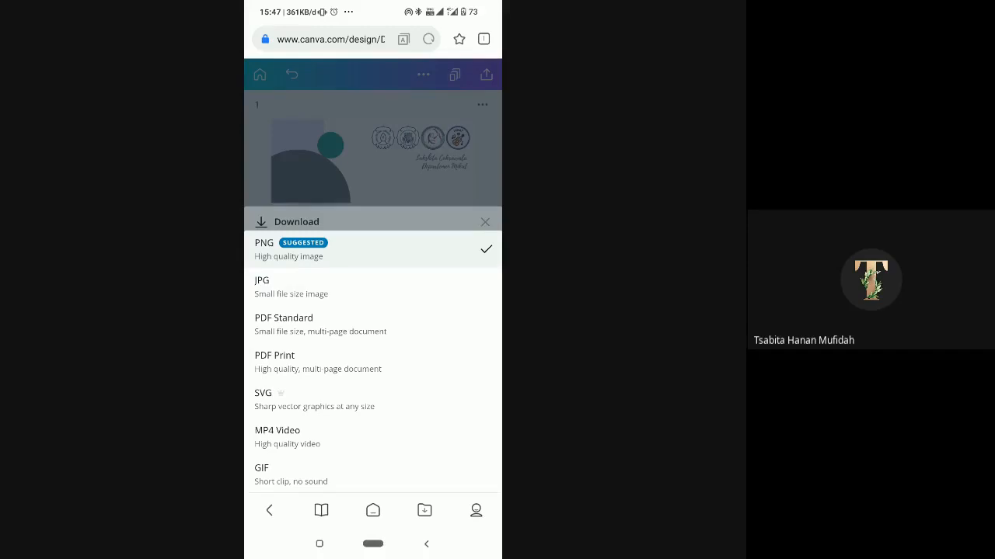
left_click(283, 324)
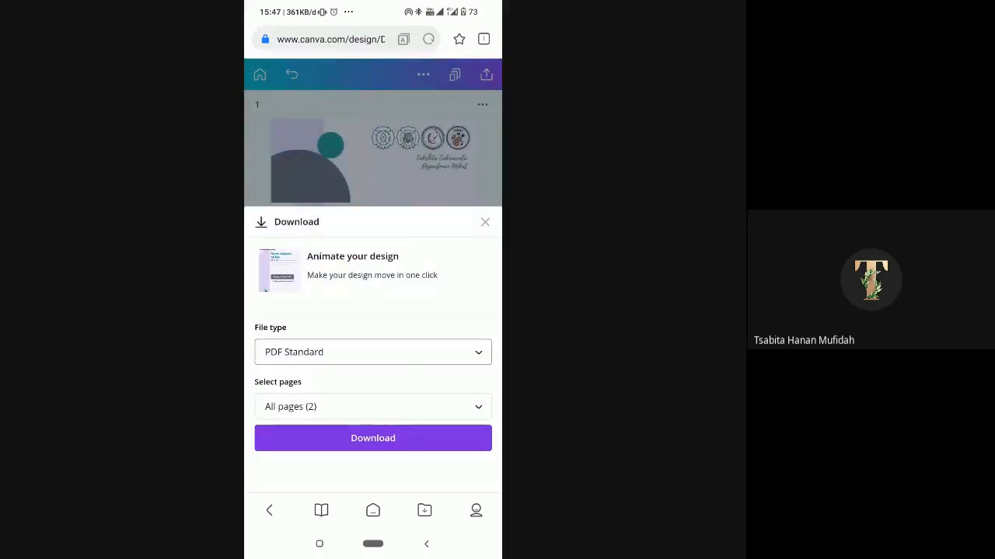
left_click(373, 352)
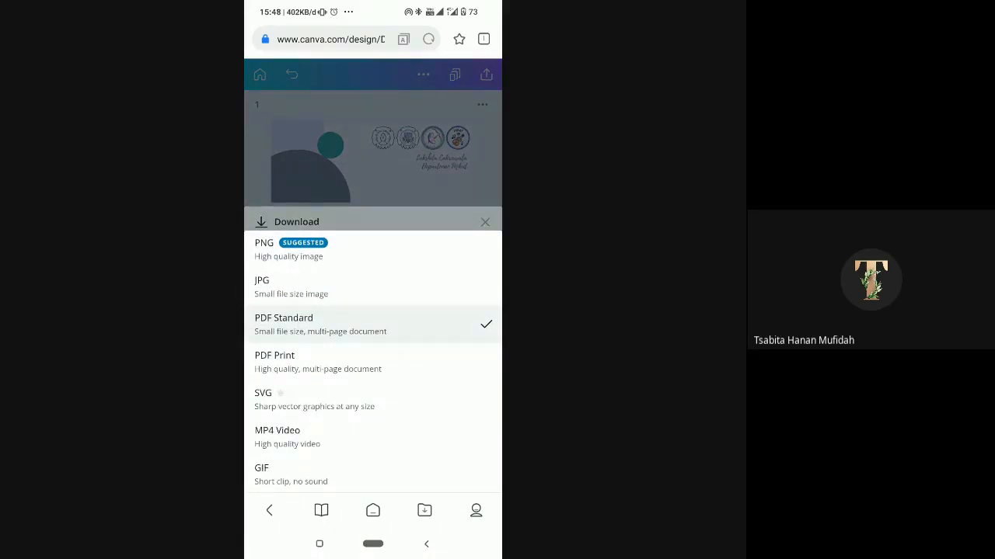
left_click(373, 324)
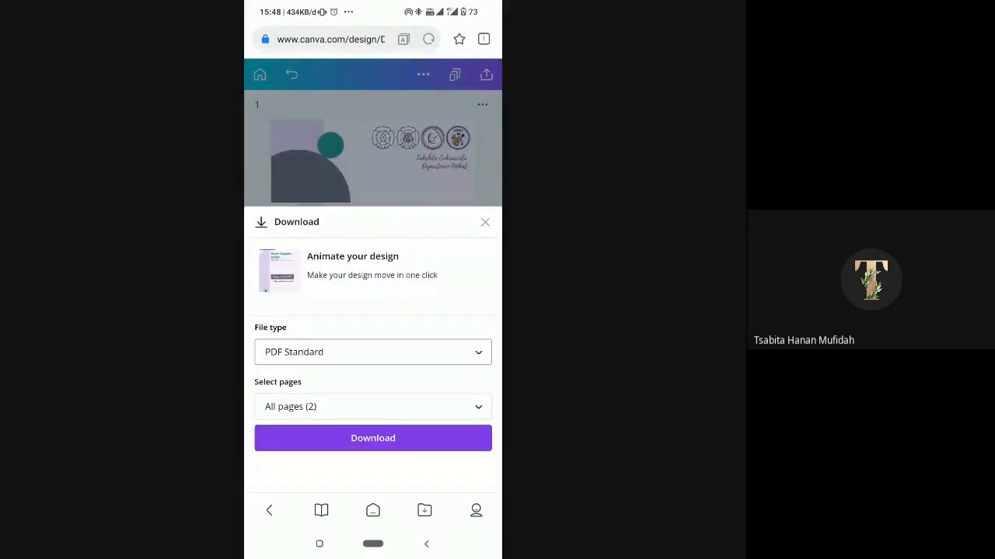
left_click(485, 222)
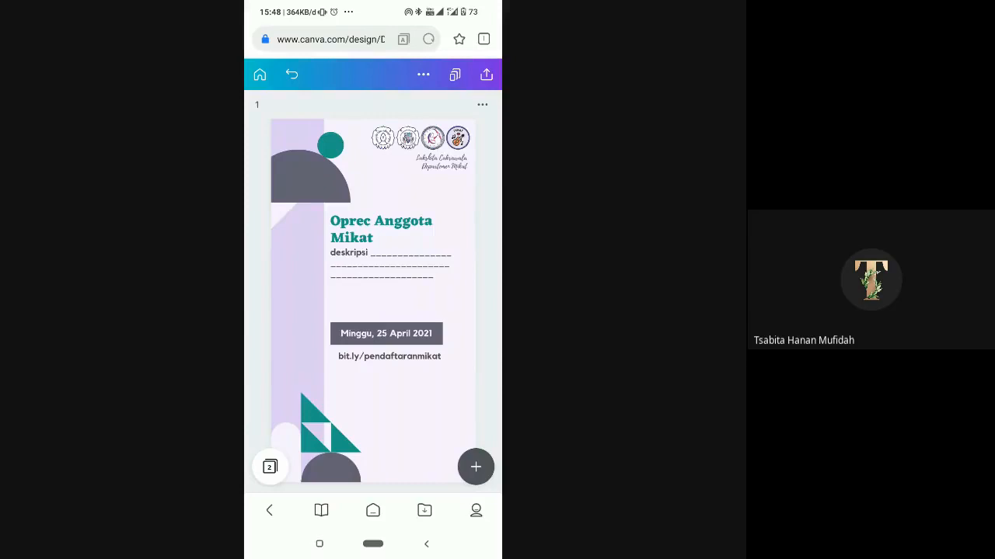
- Compare the announcement on page 1 with the grand design colour palette and fonts on page 2
left_click_drag(420, 310, 310, 311)
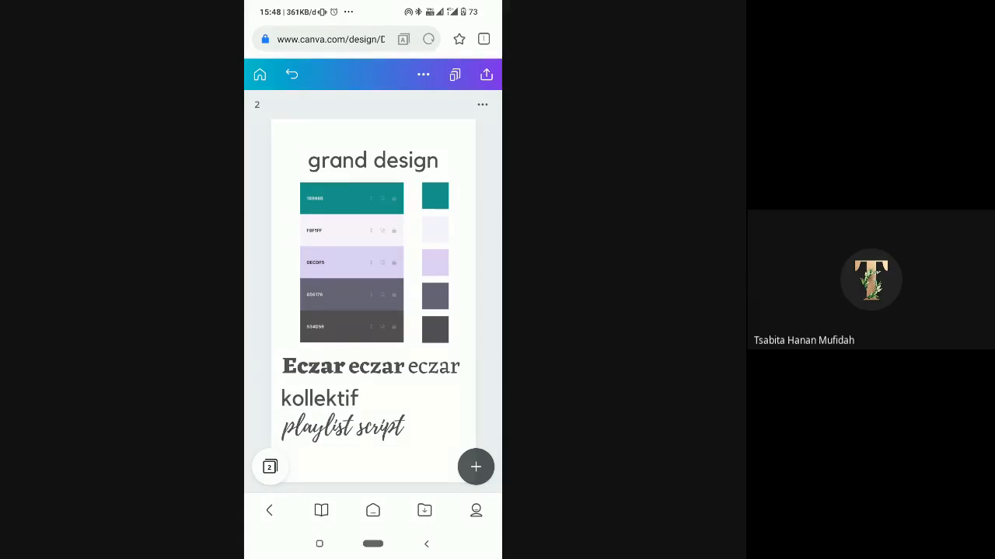
scroll(373, 300, "left", 3)
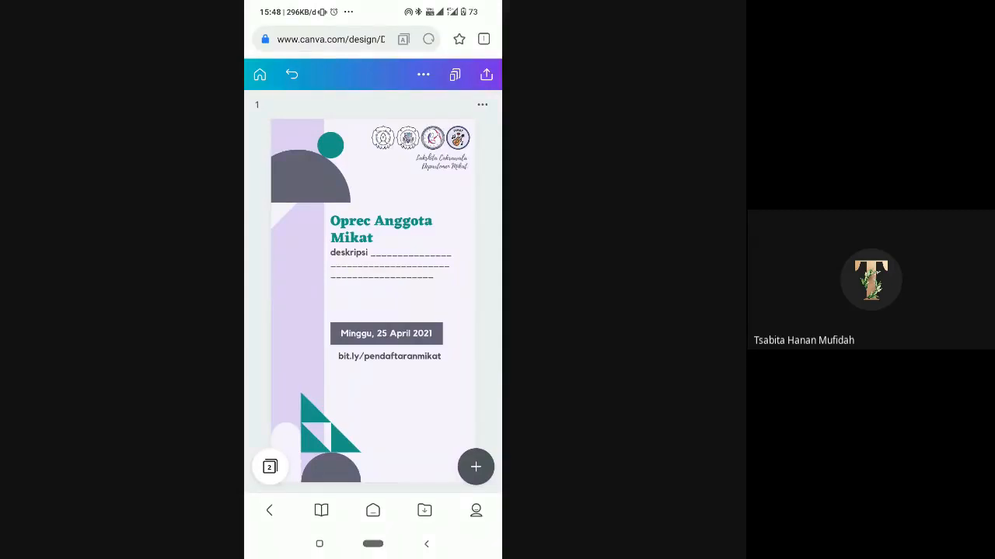
scroll(373, 300, "right", 4)
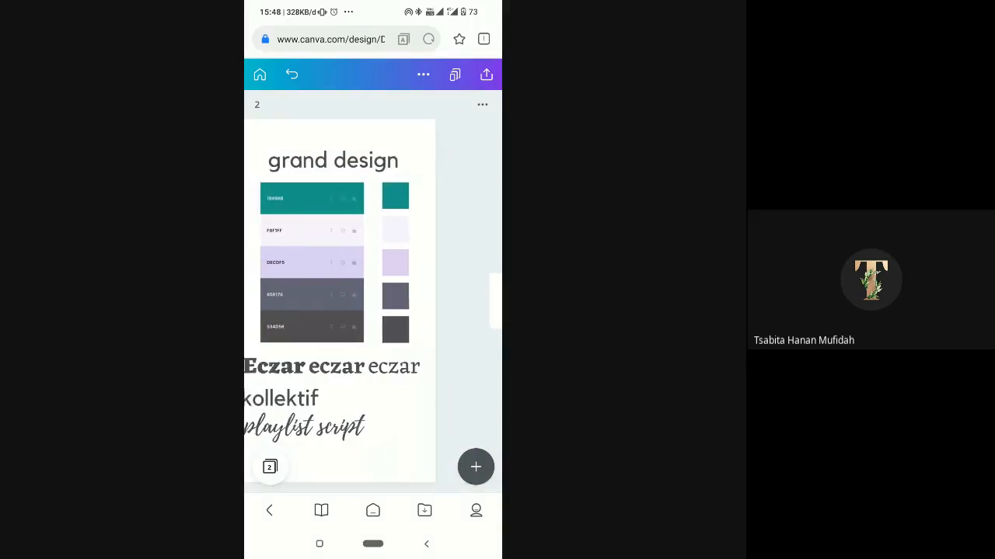
scroll(373, 300, "left", 2)
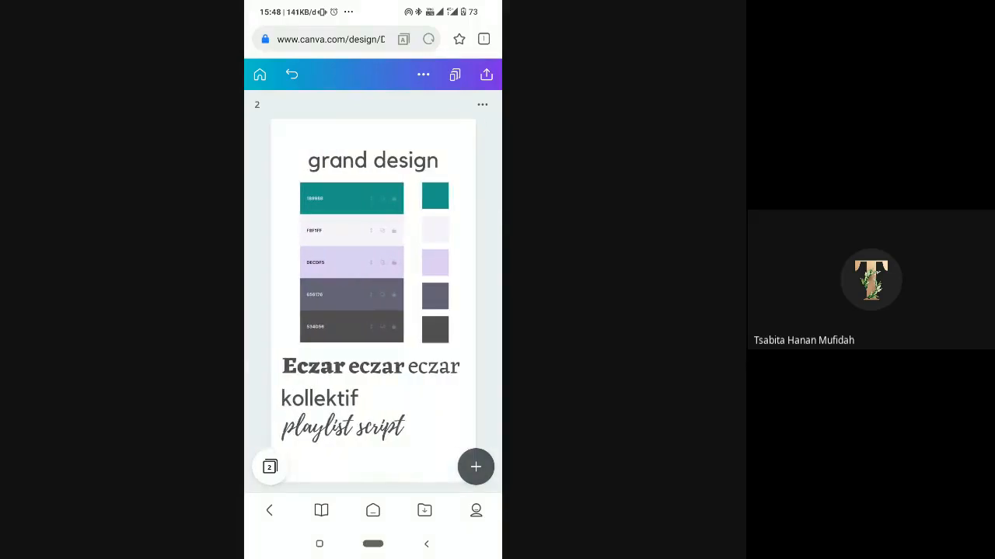
scroll(373, 301, "left", 4)
scroll(373, 301, "right", 4)
scroll(373, 300, "left", 4)
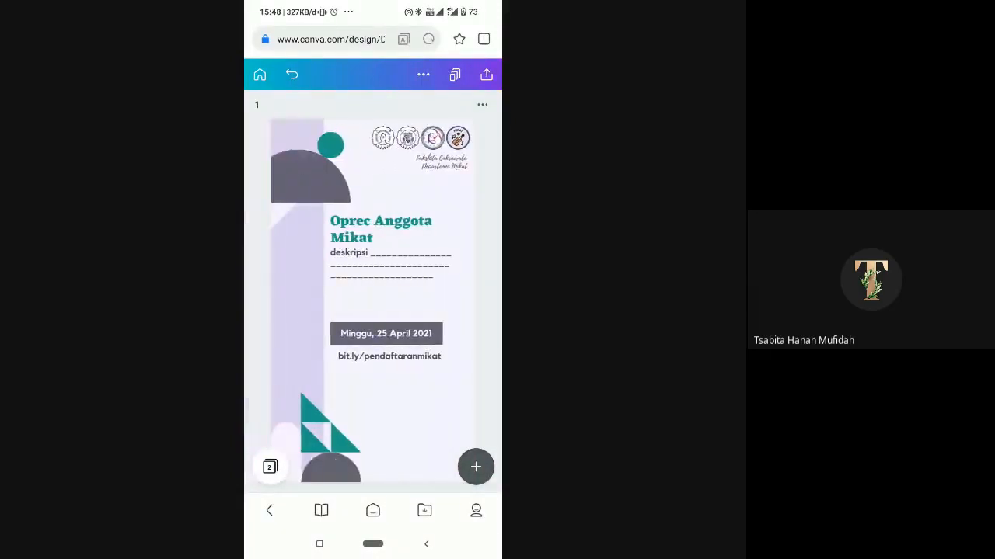
scroll(373, 301, "right", 4)
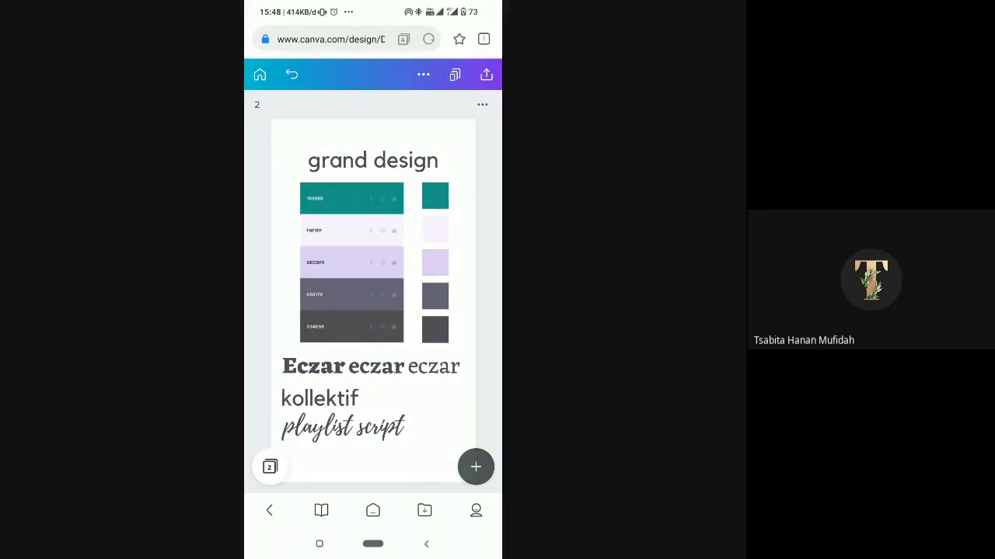
- Try to move the teal colour square from page 2 towards page 1, and undo the move
left_click(435, 196)
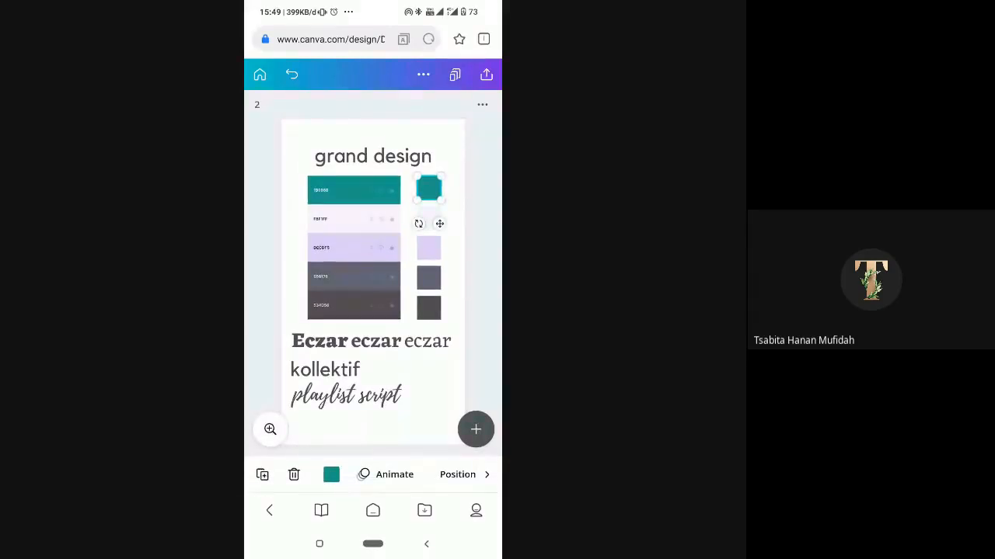
left_click_drag(429, 188, 252, 230)
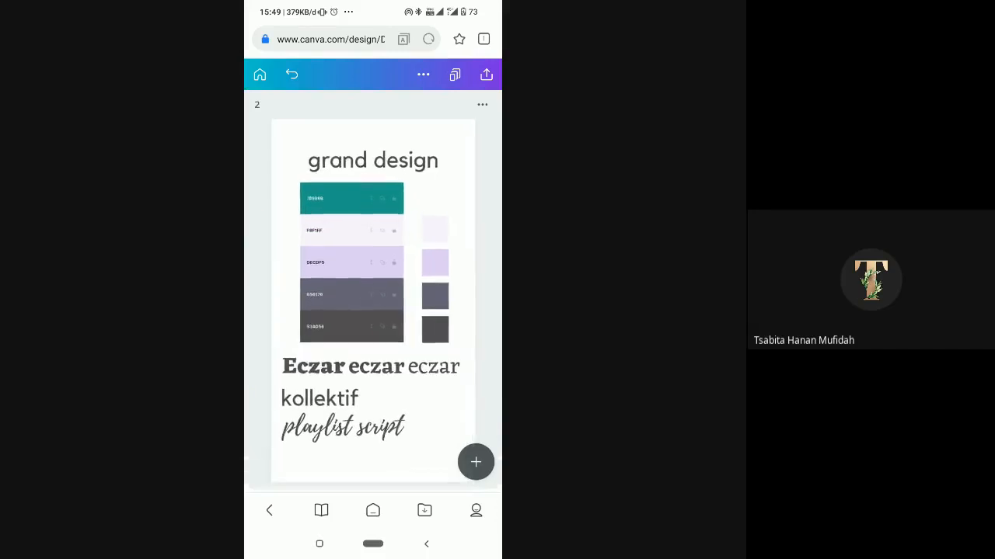
scroll(373, 295, "left", 3)
scroll(373, 296, "right", 3)
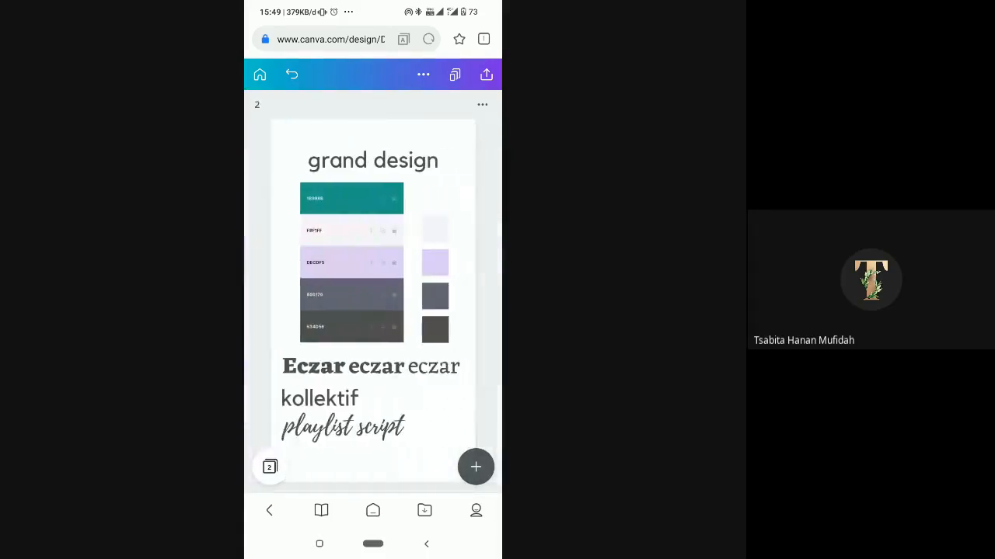
left_click(292, 74)
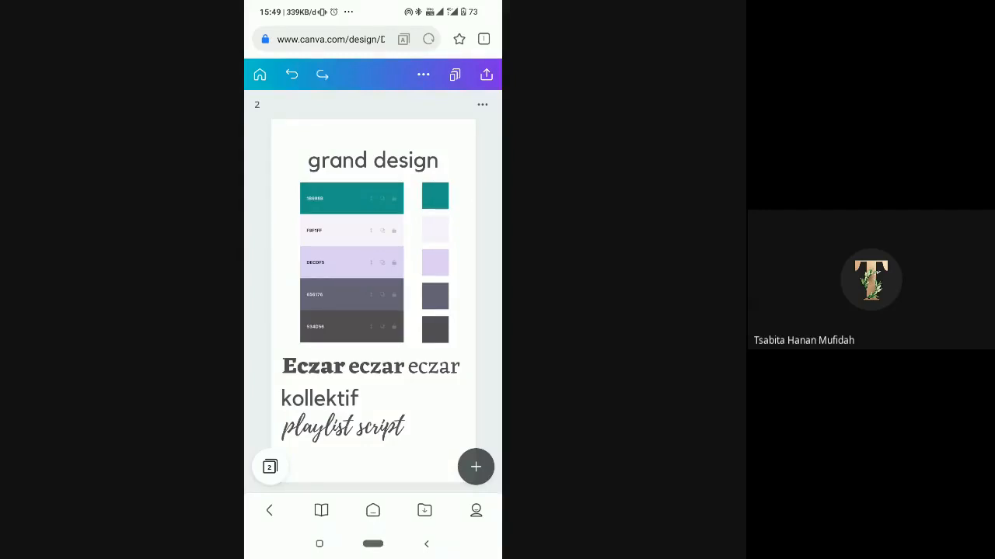
- Inspect the playlist script font sample and the colour palette image on the grand design page
left_click(344, 428)
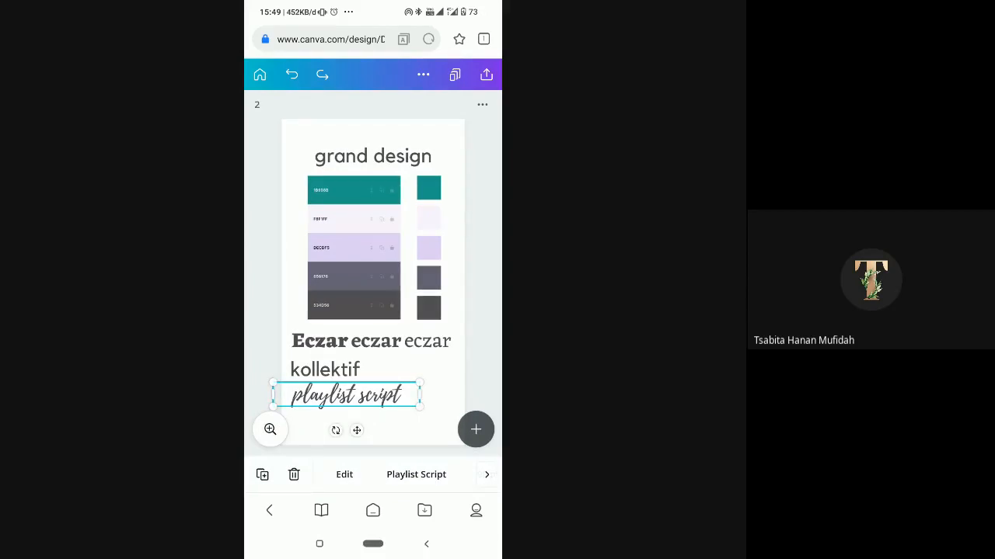
left_click(353, 248)
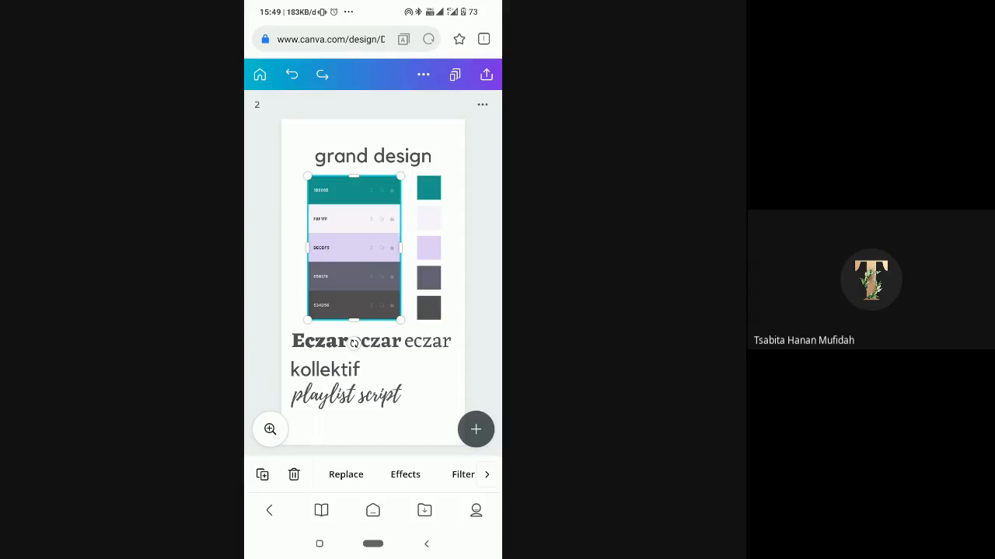
left_click(346, 394)
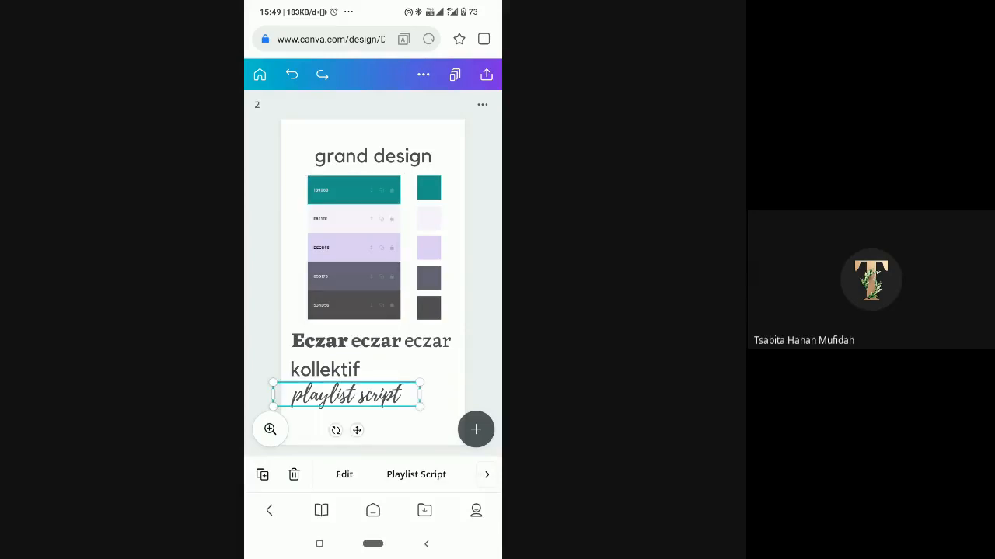
left_click(424, 423)
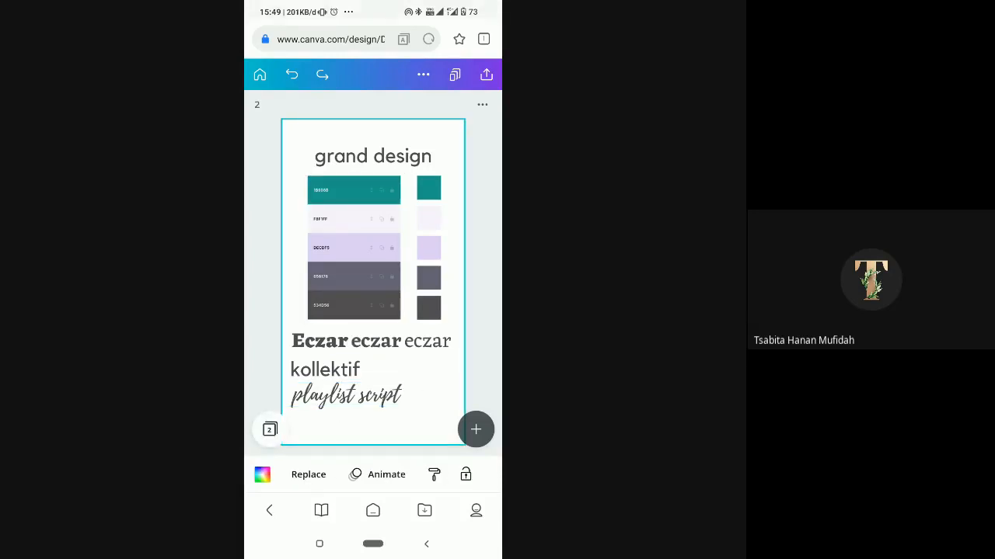
- Switch to the Google Meet call and stop sharing the phone's screen
left_click_drag(373, 11, 373, 280)
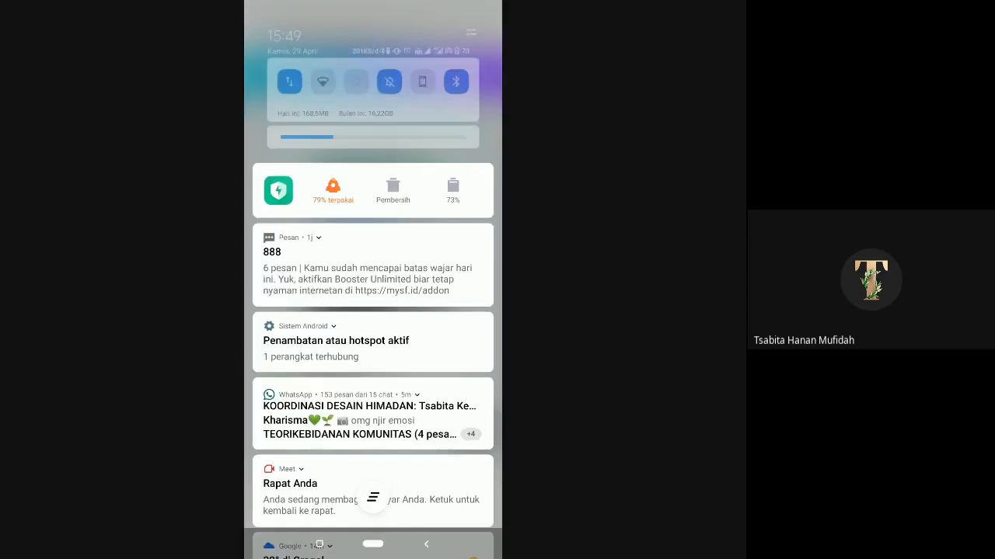
left_click_drag(373, 497, 373, 194)
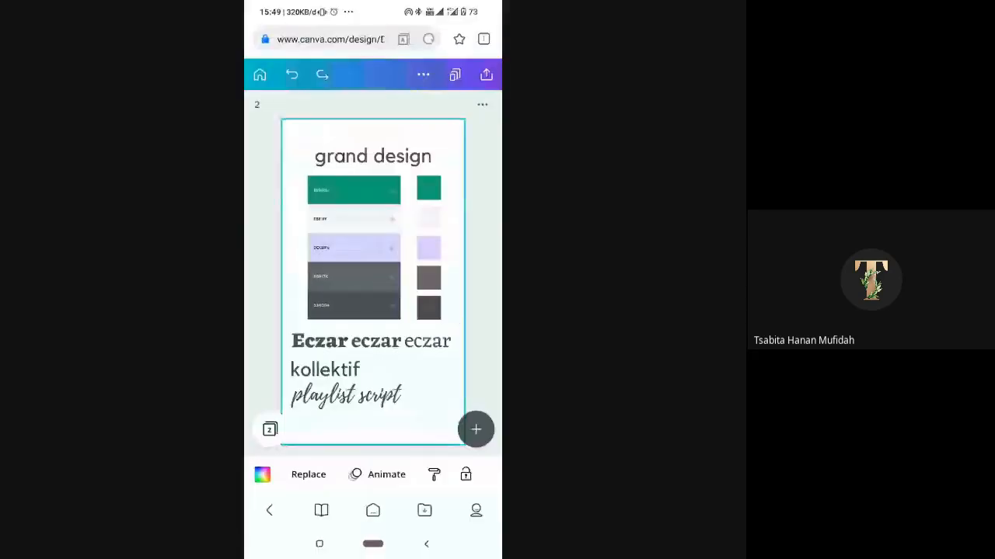
left_click(319, 544)
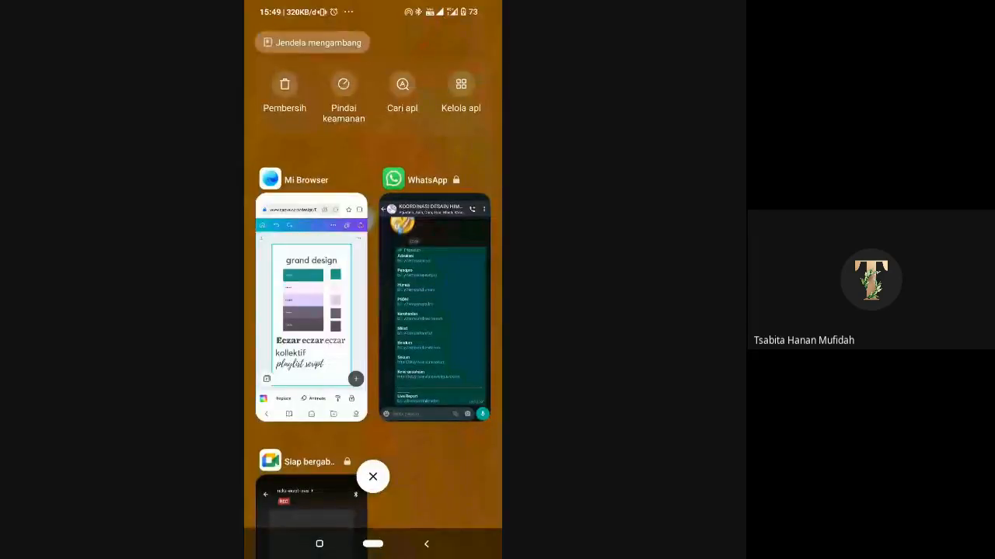
left_click(434, 308)
left_click(319, 544)
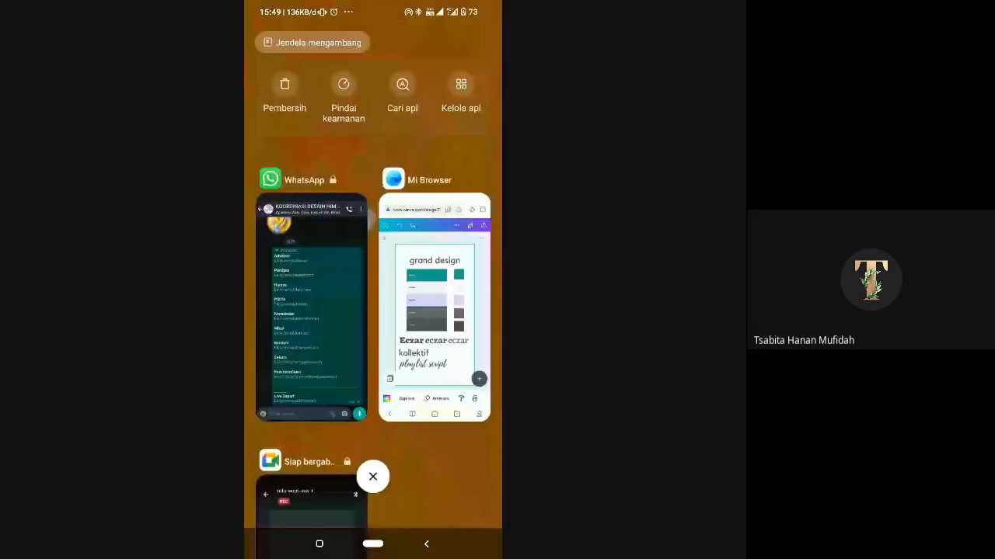
left_click_drag(373, 388, 373, 322)
left_click(311, 459)
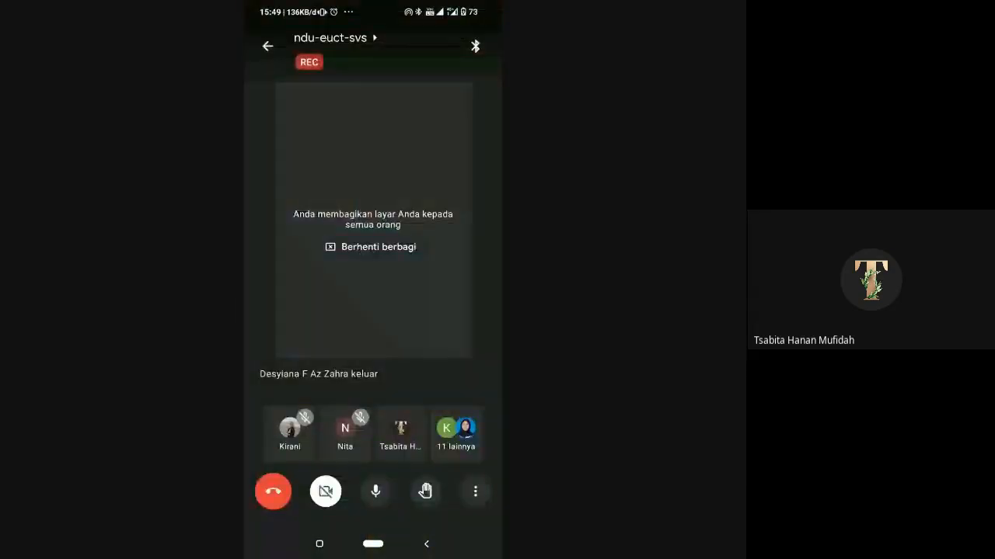
left_click(371, 247)
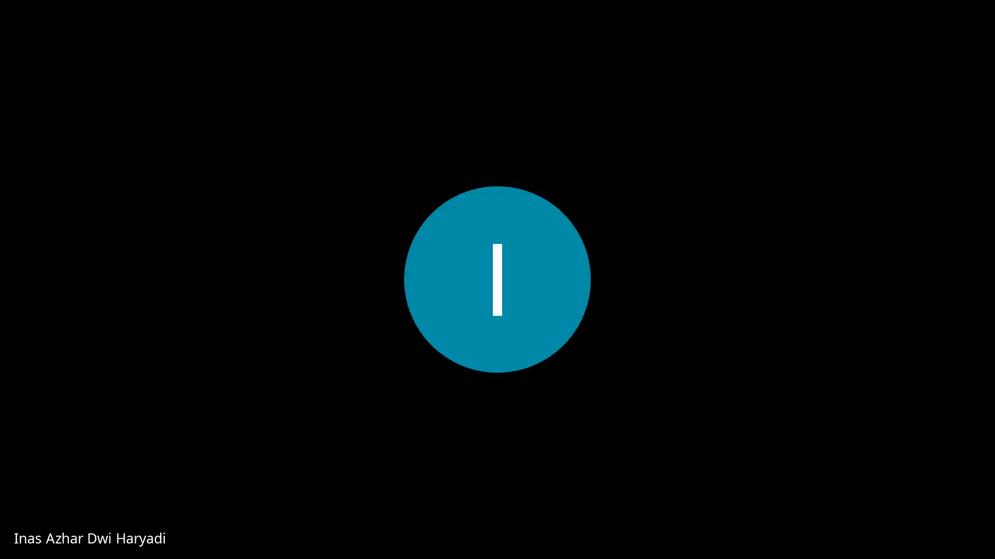